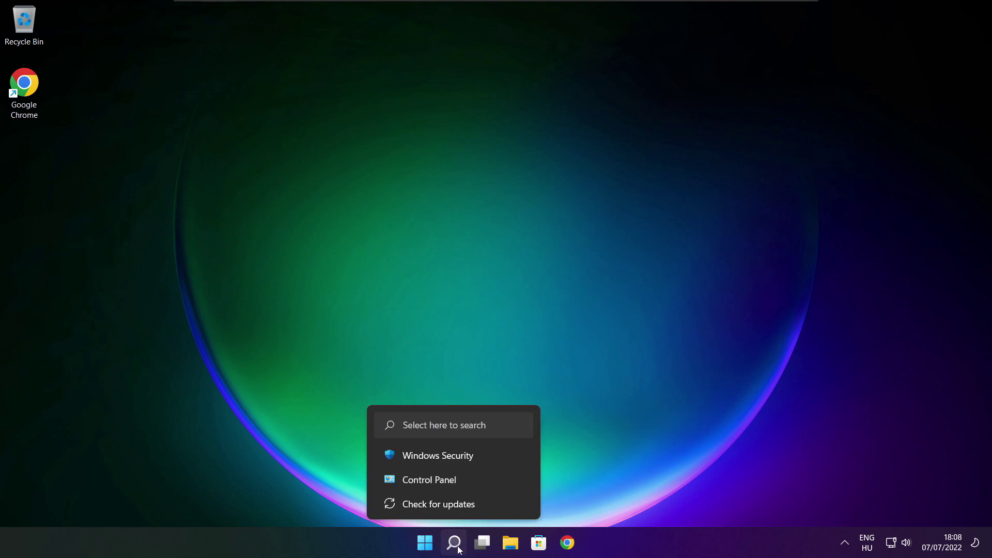
Search Windows for 'device manager'
left_click(460, 550)
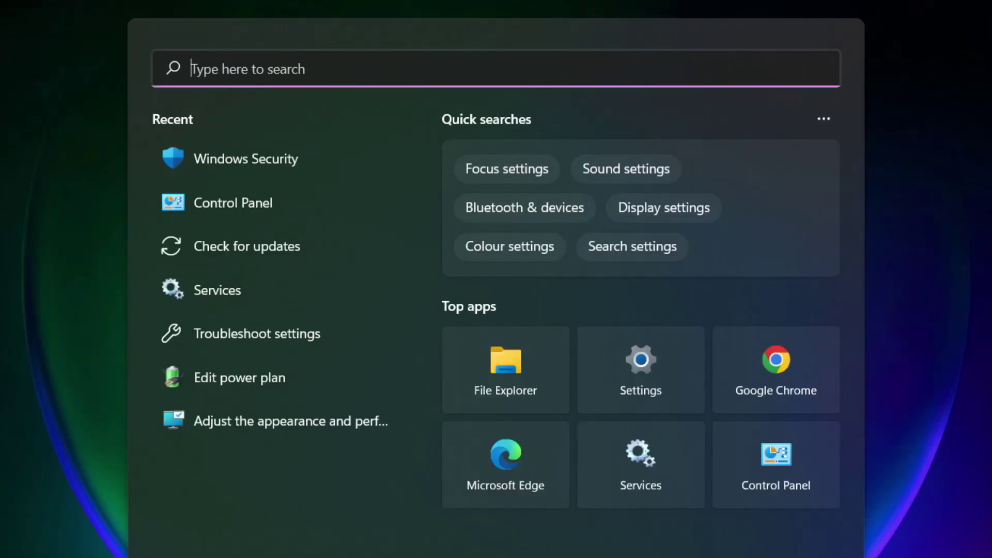
type("device")
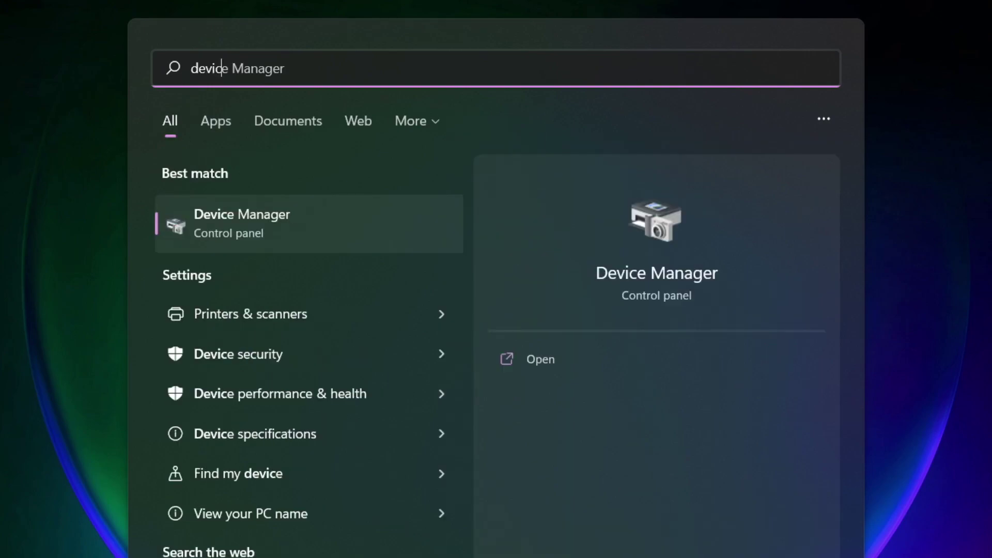
type(" manager")
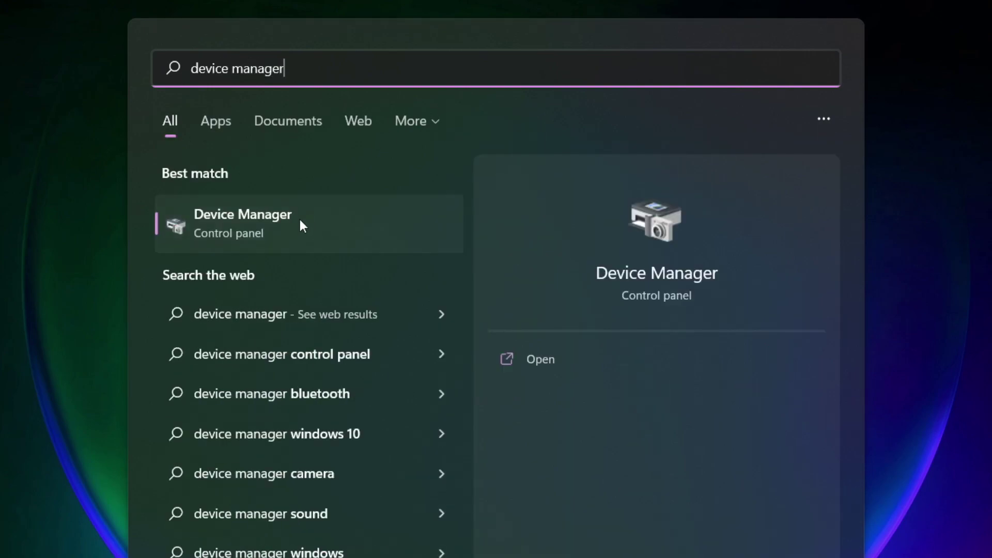
Open Device Manager maximized and search automatically for a newer VMware SVGA 3D driver; none is needed
left_click(364, 232)
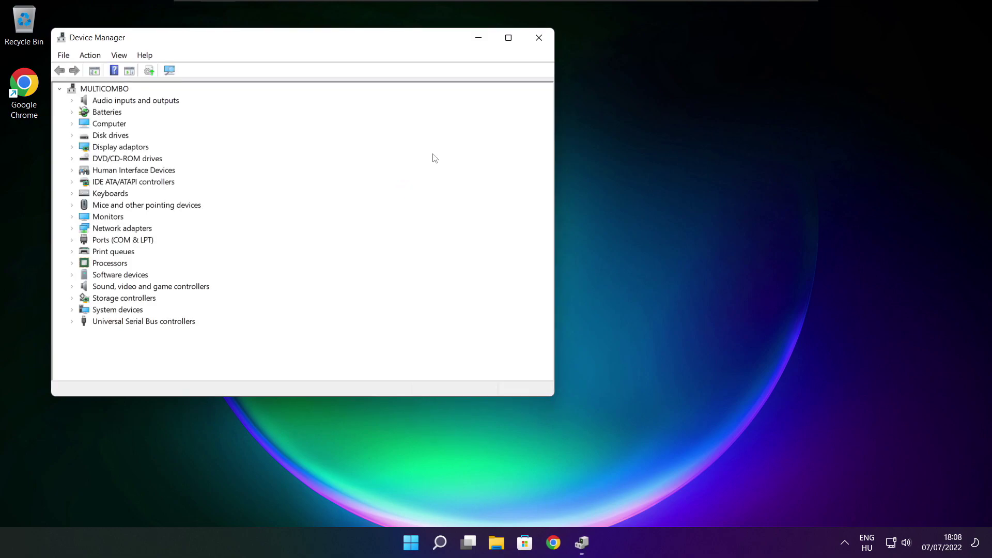
left_click(508, 38)
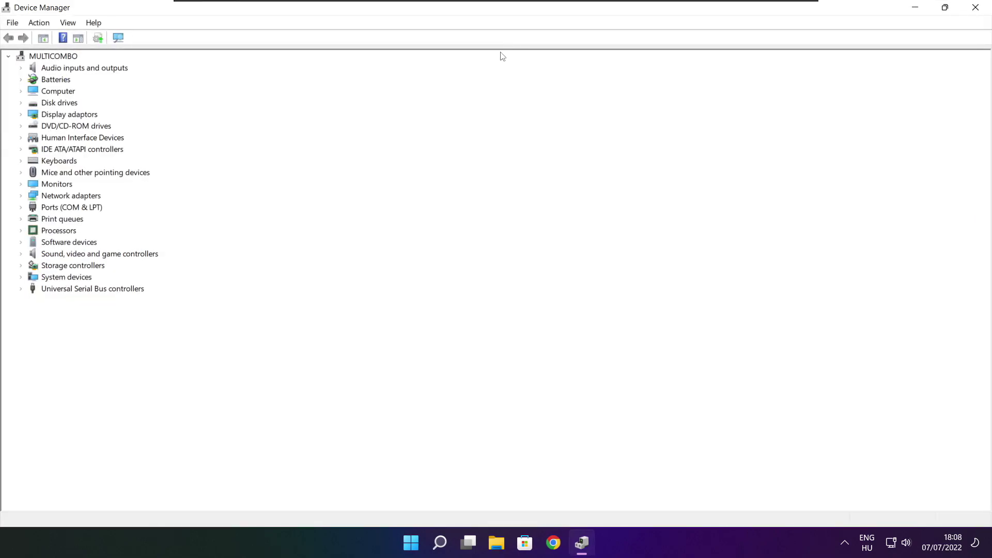
left_click(33, 116)
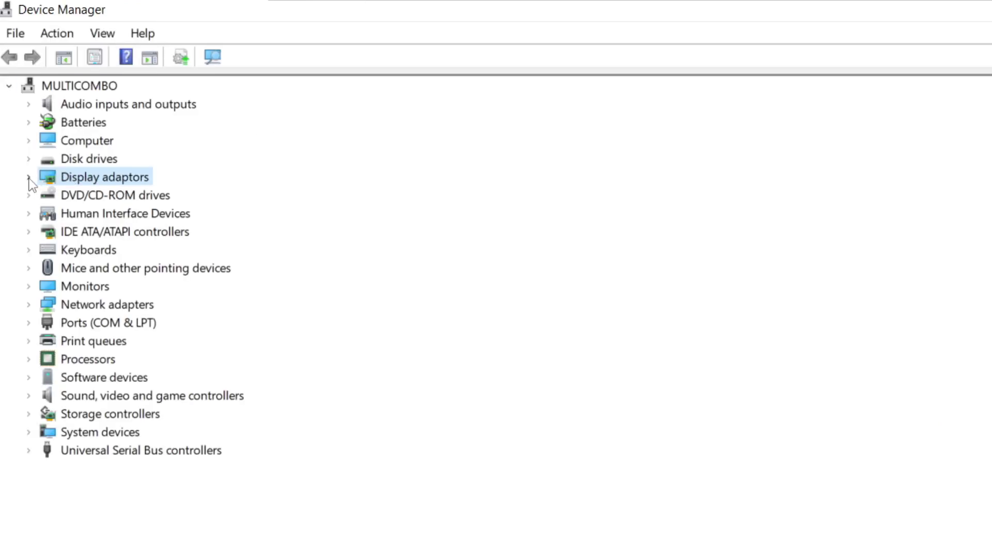
left_click(29, 177)
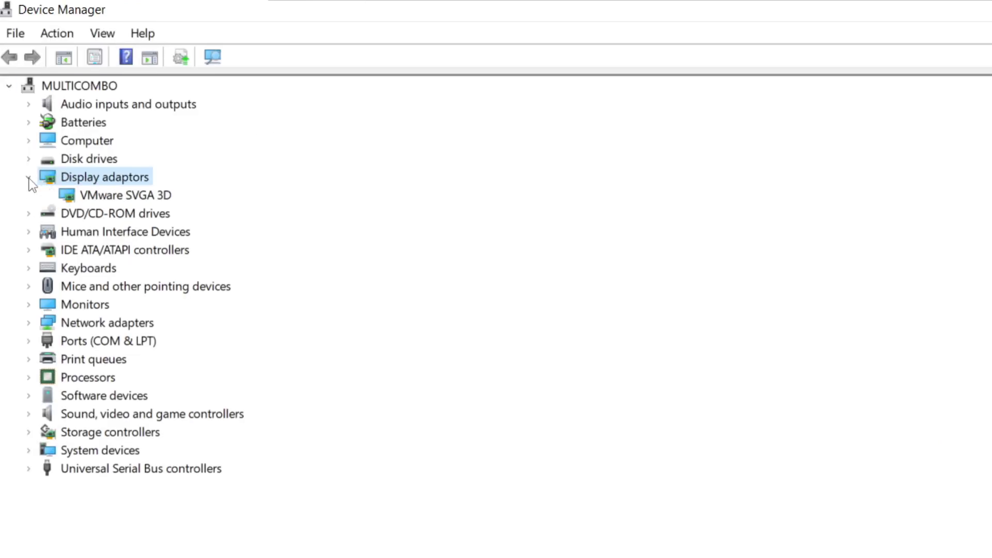
left_click(165, 194)
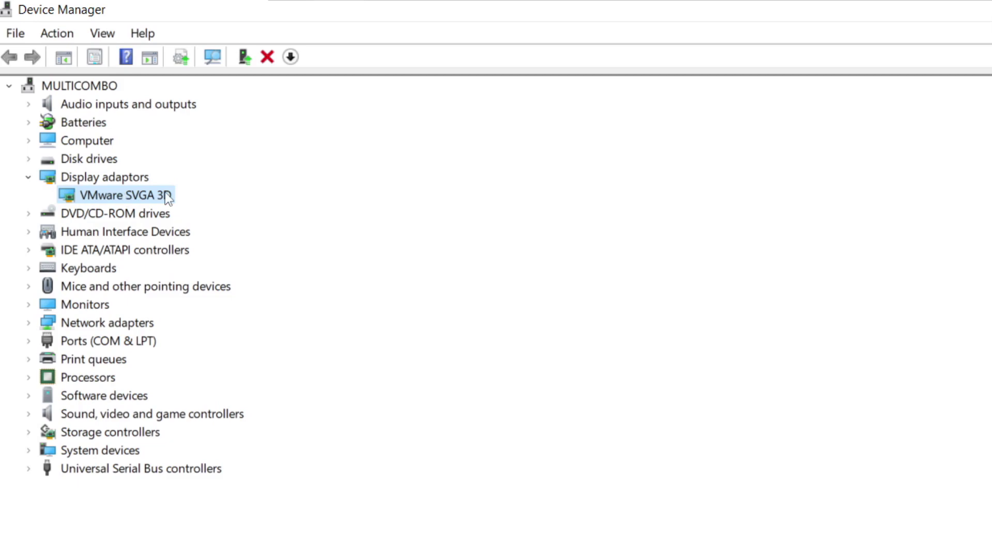
right_click(110, 195)
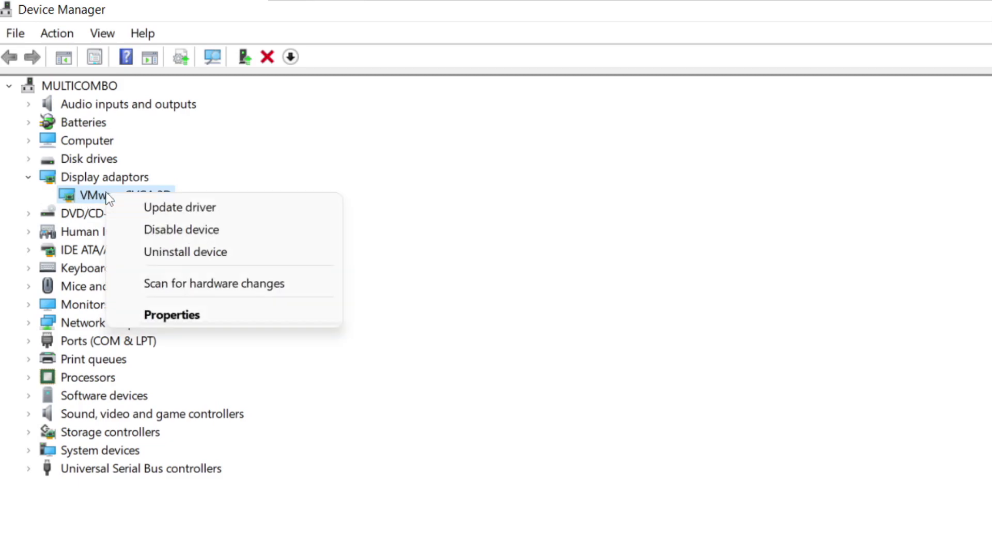
left_click(219, 208)
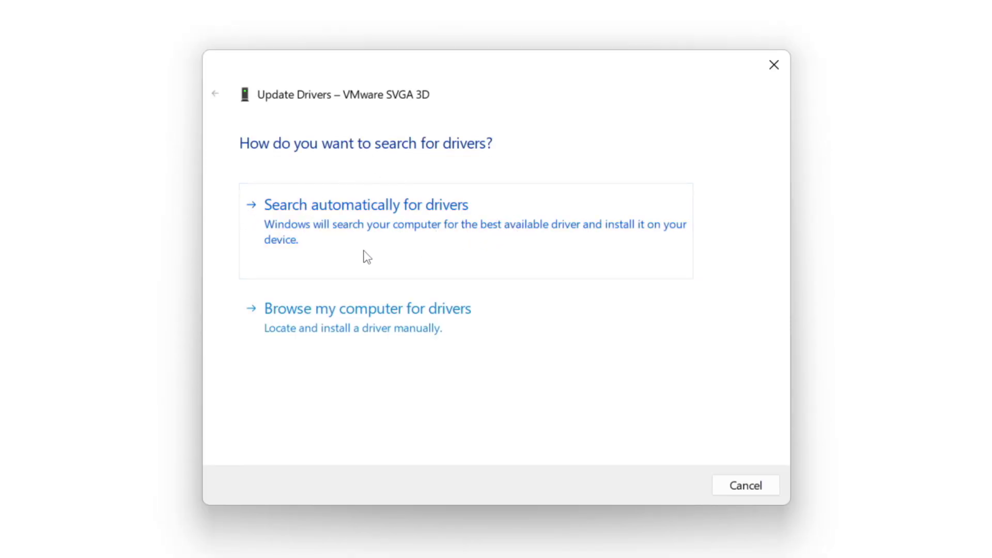
left_click(437, 235)
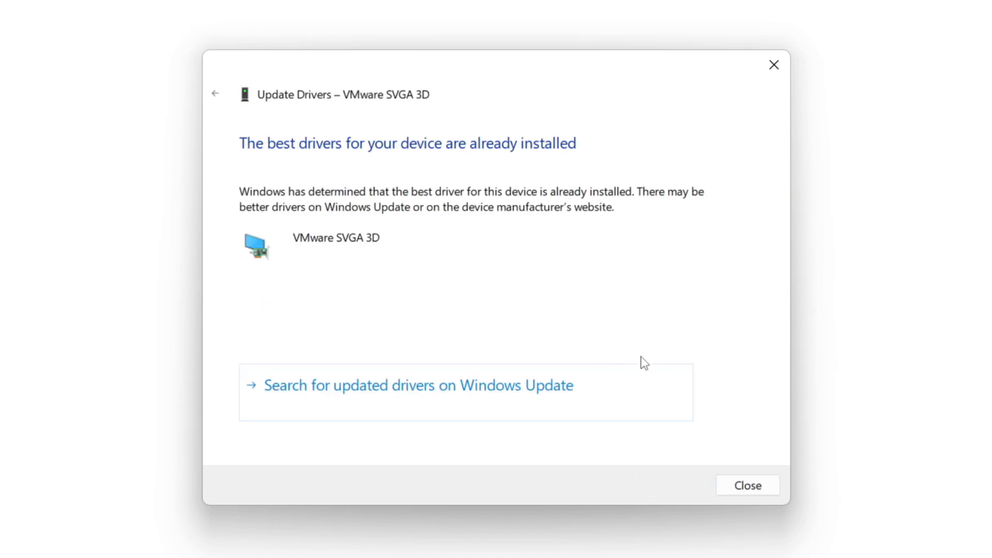
left_click(747, 489)
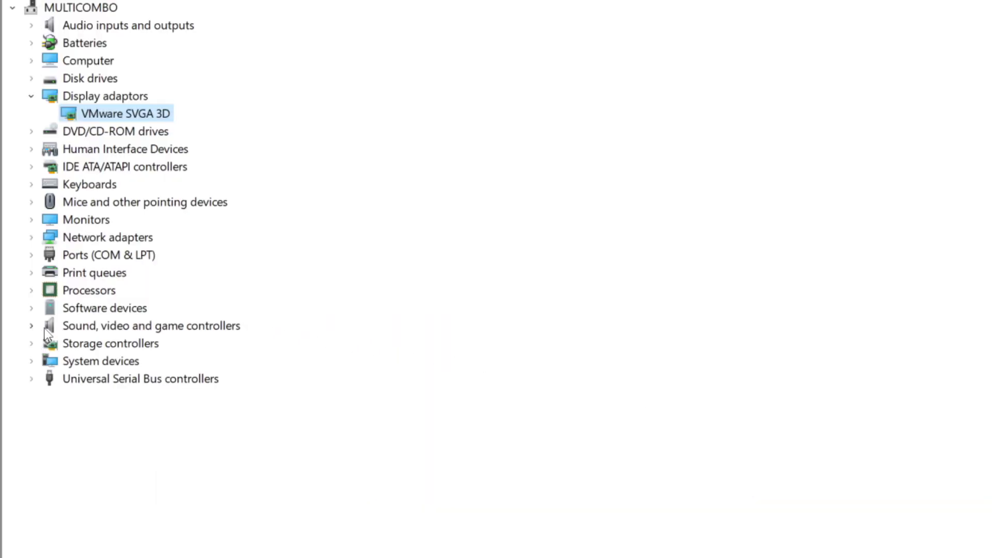
Search automatically for a newer High Definition Audio Device driver; the best one is already installed
left_click(44, 329)
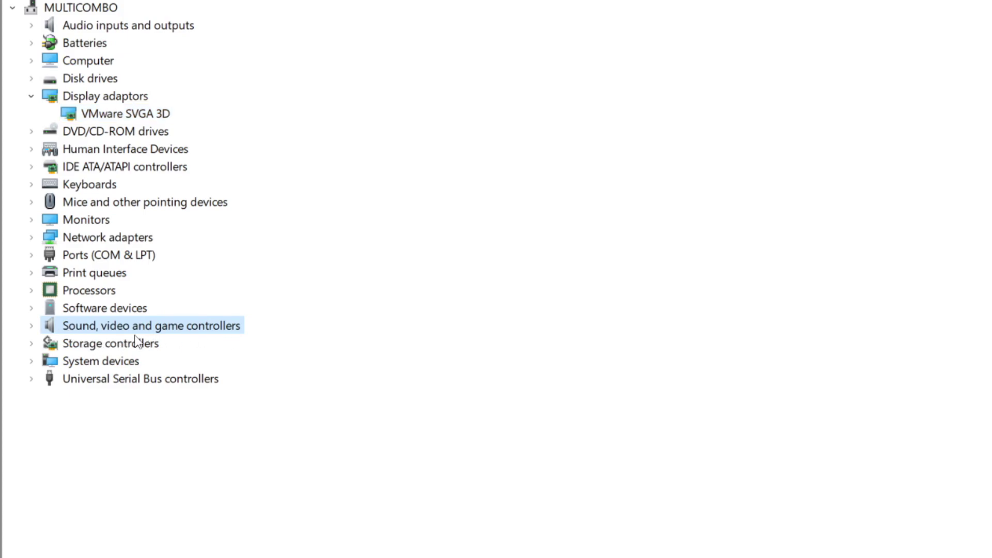
left_click(32, 328)
left_click(171, 345)
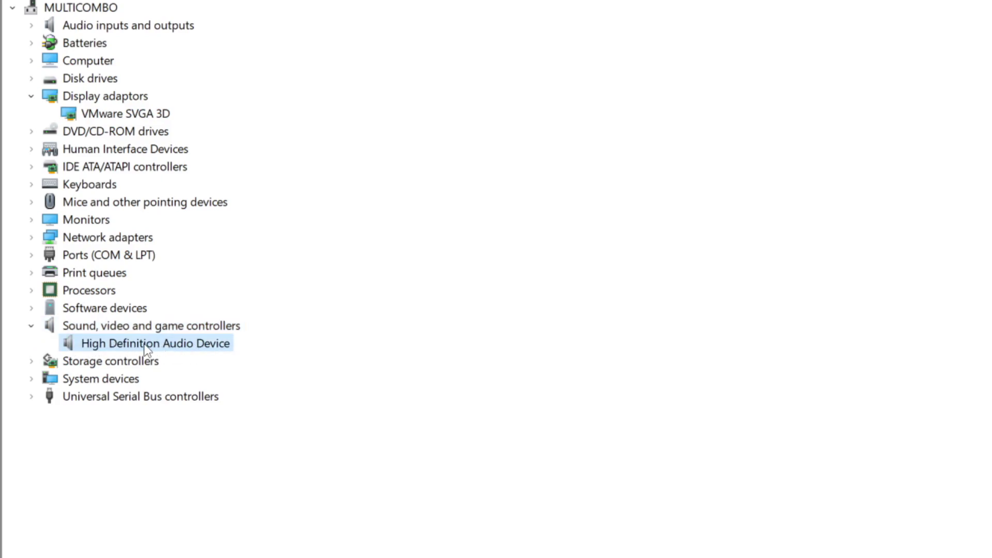
right_click(148, 350)
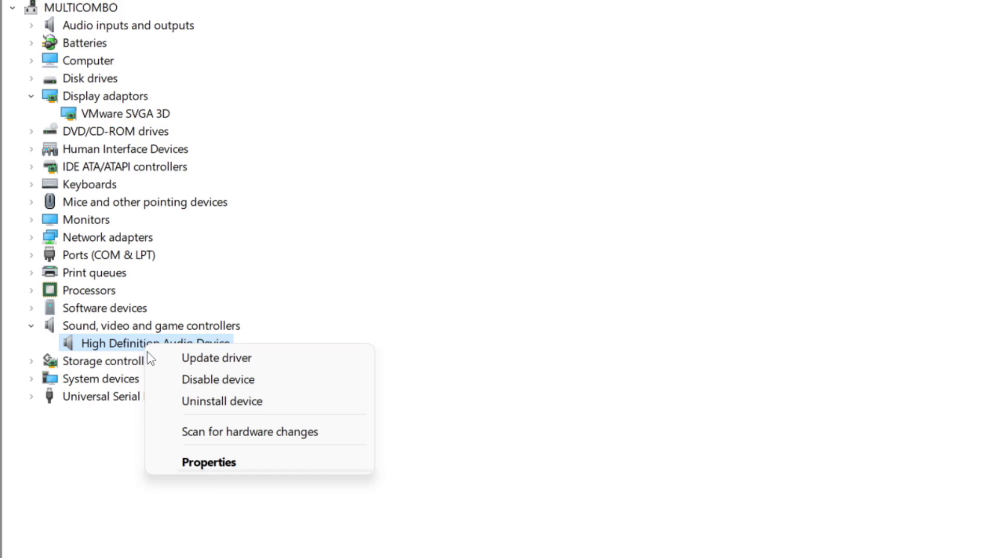
left_click(295, 365)
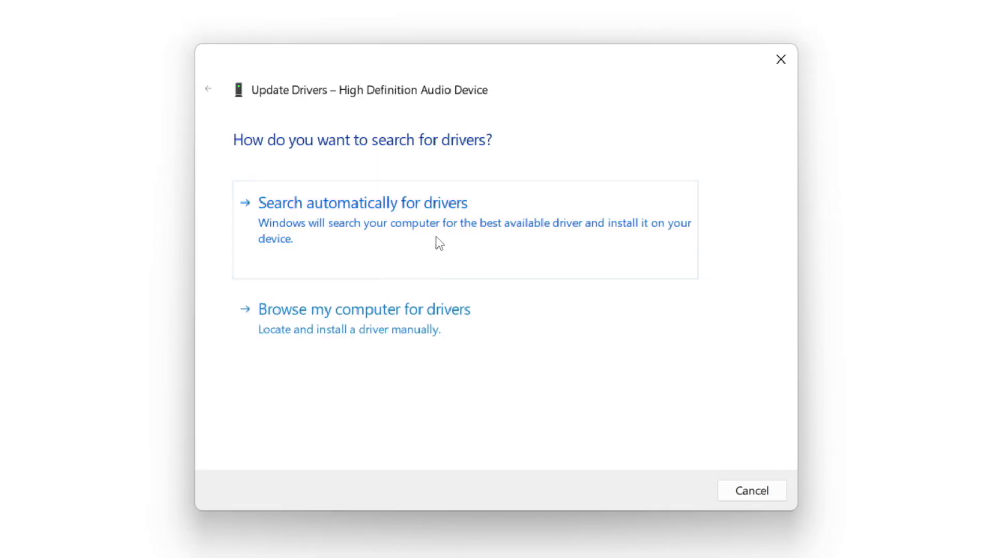
left_click(395, 222)
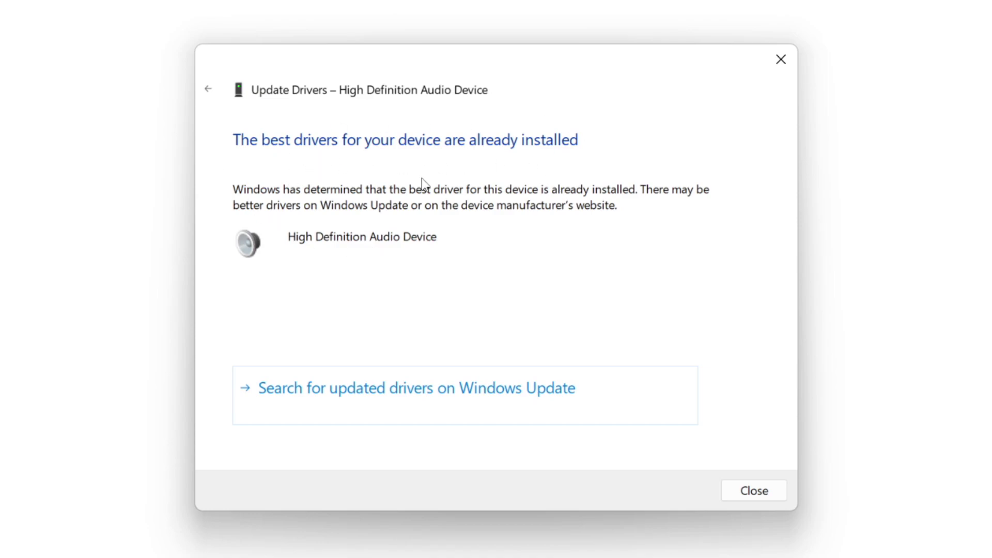
left_click(755, 491)
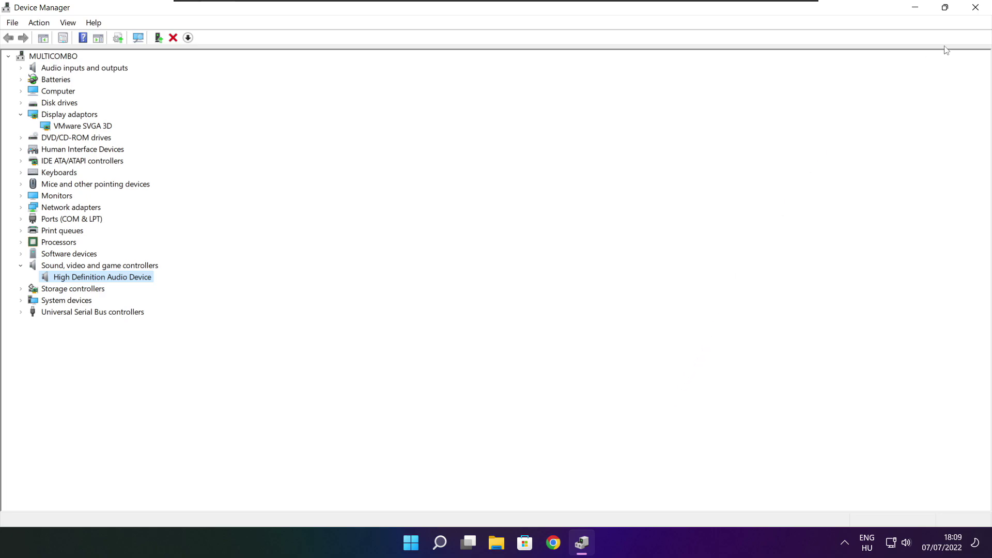
Close Device Manager and verify NOT WORKING GAME's files in Steam, validating all 3367 files
left_click(976, 7)
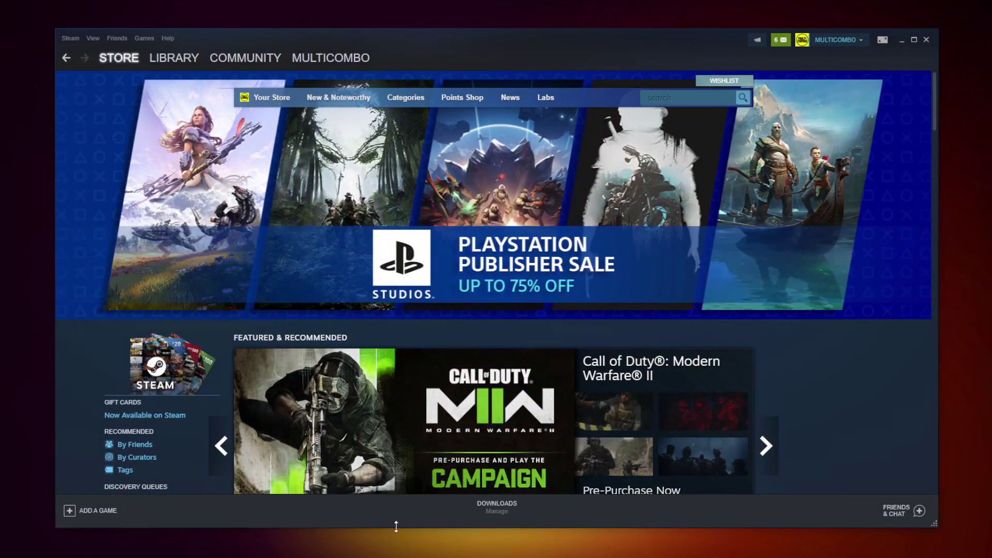
left_click(171, 60)
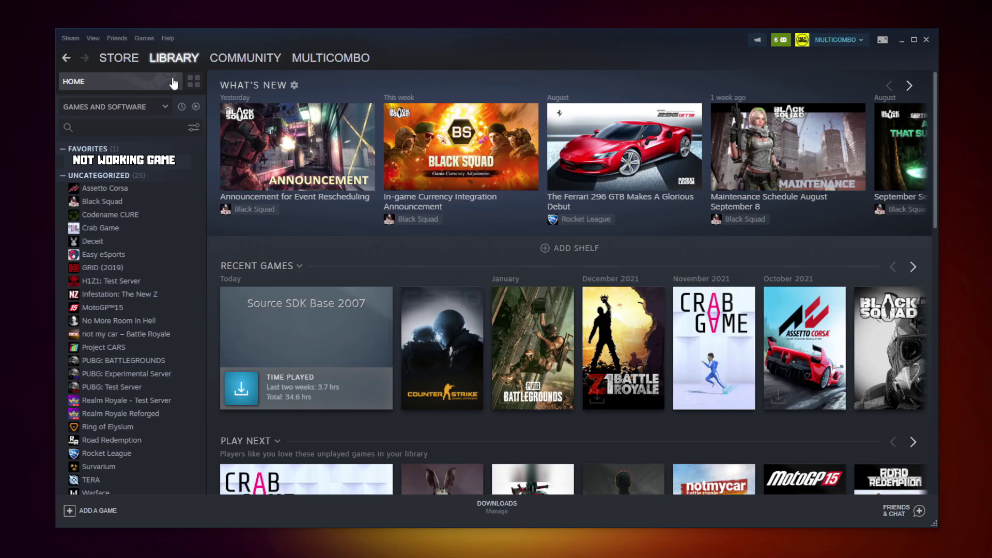
right_click(186, 164)
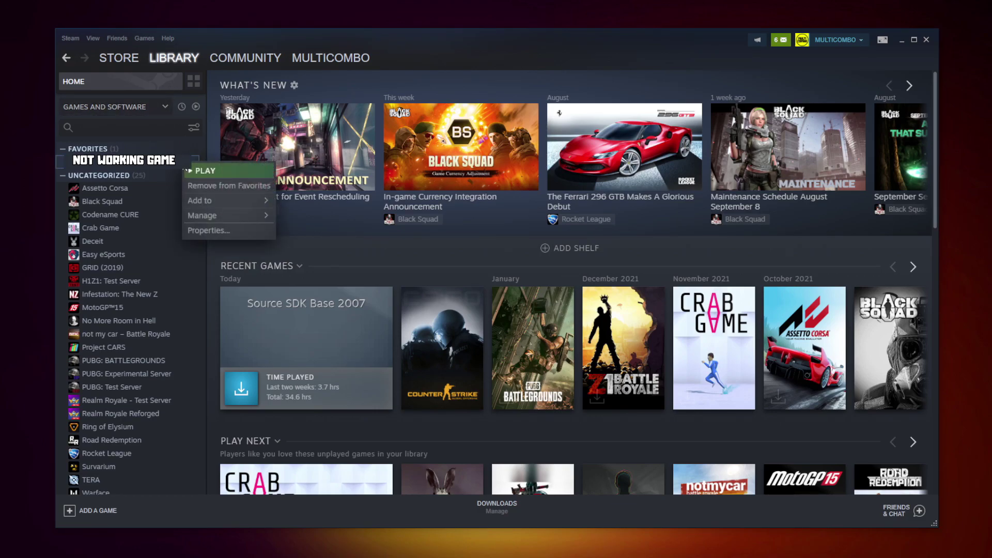
left_click(222, 229)
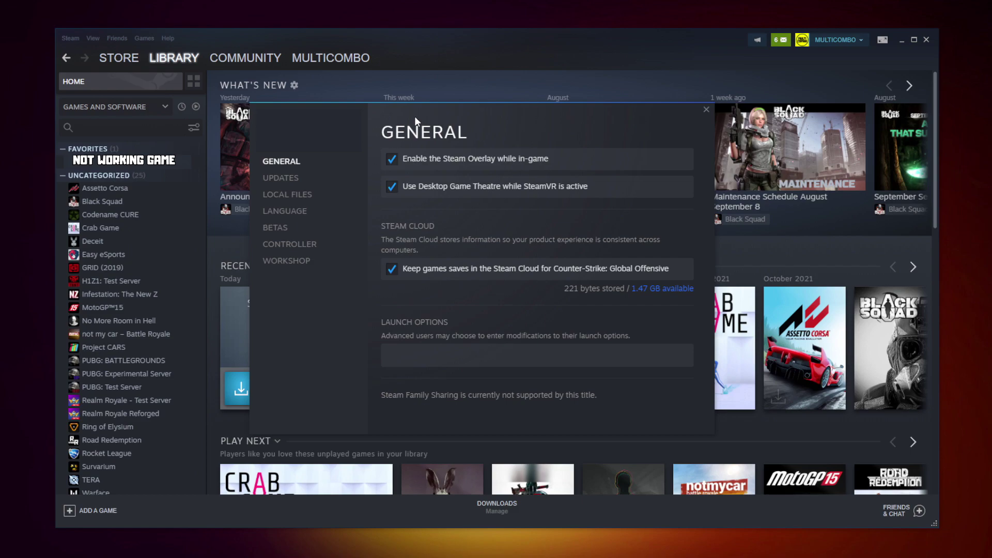
left_click(292, 199)
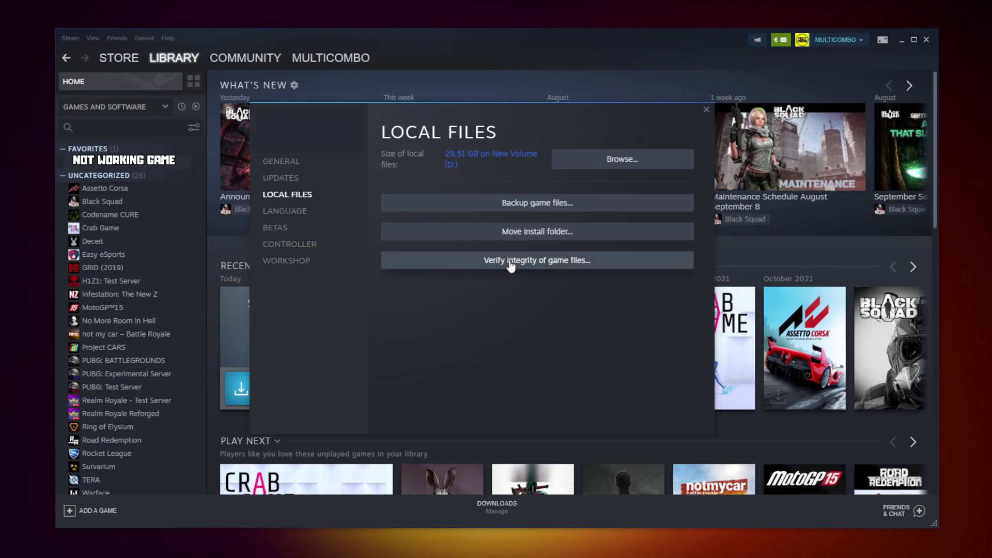
left_click(540, 262)
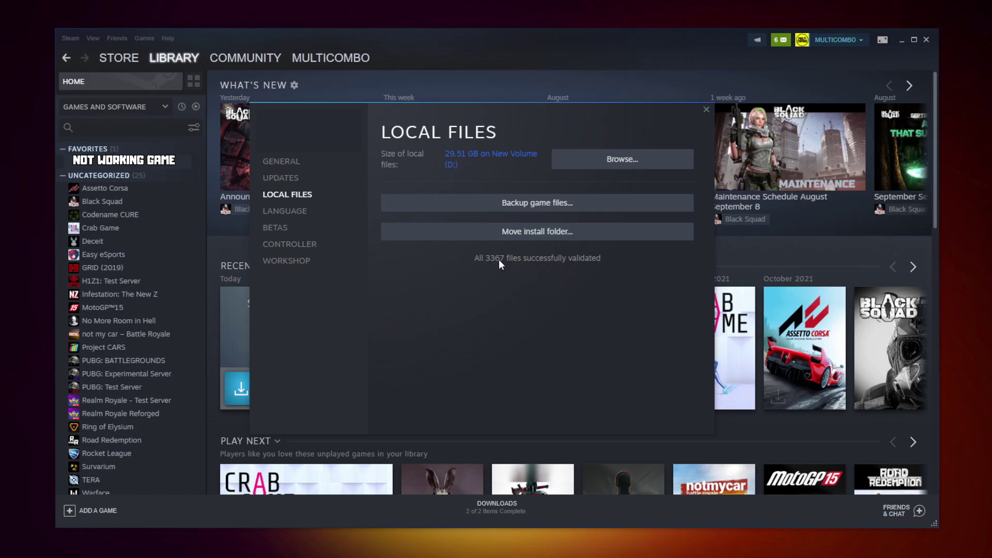
Set the game executable to Windows 8 compatibility, no fullscreen optimizations, run as administrator, and apply
left_click(591, 164)
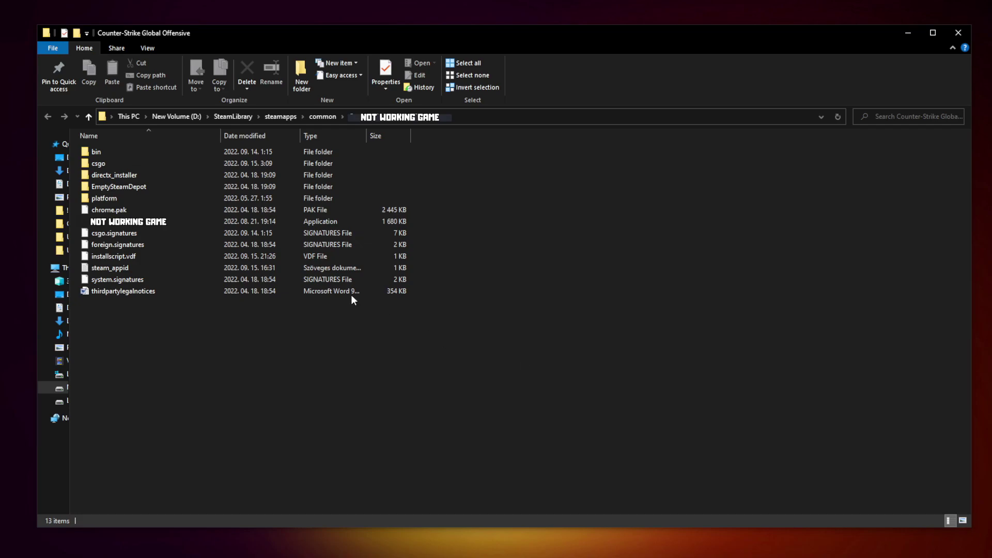
left_click(164, 226)
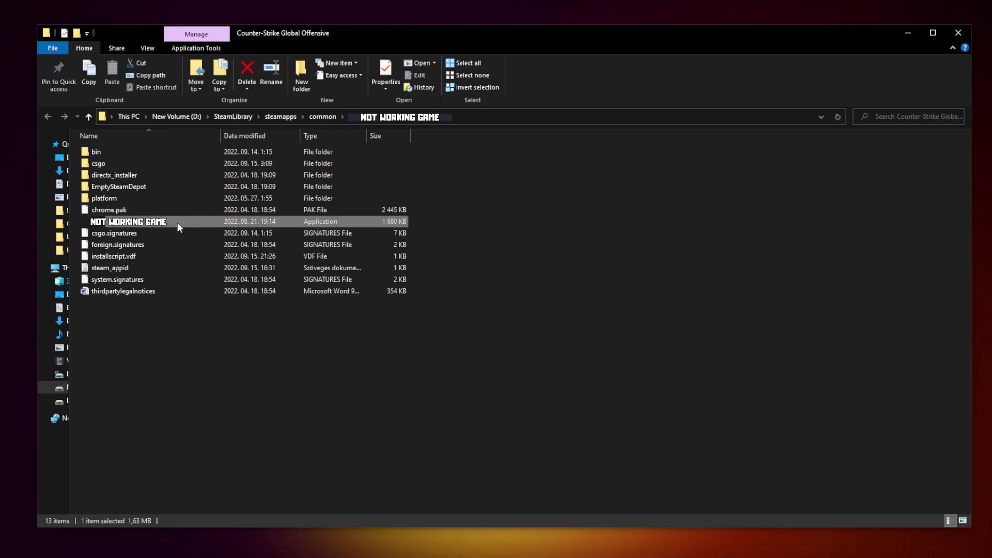
right_click(200, 226)
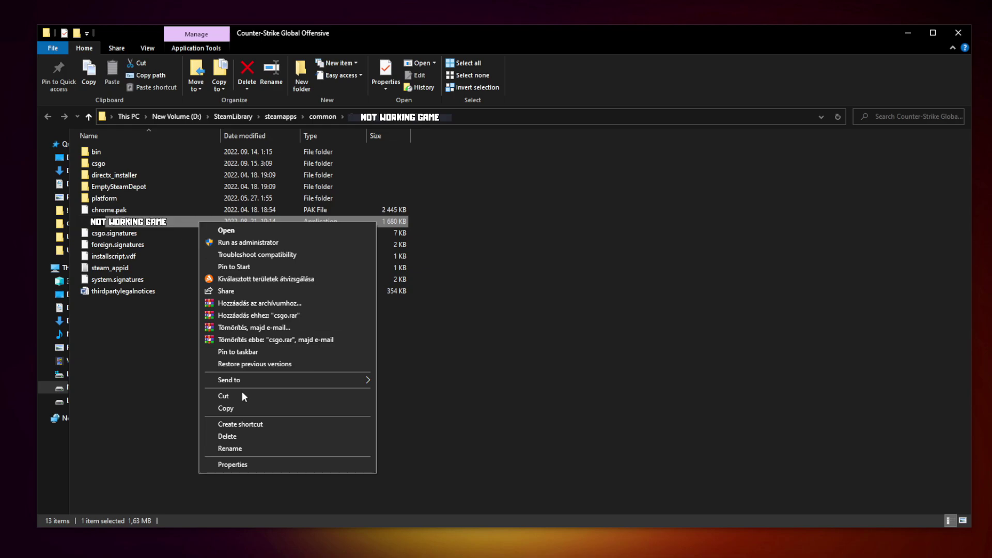
left_click(286, 463)
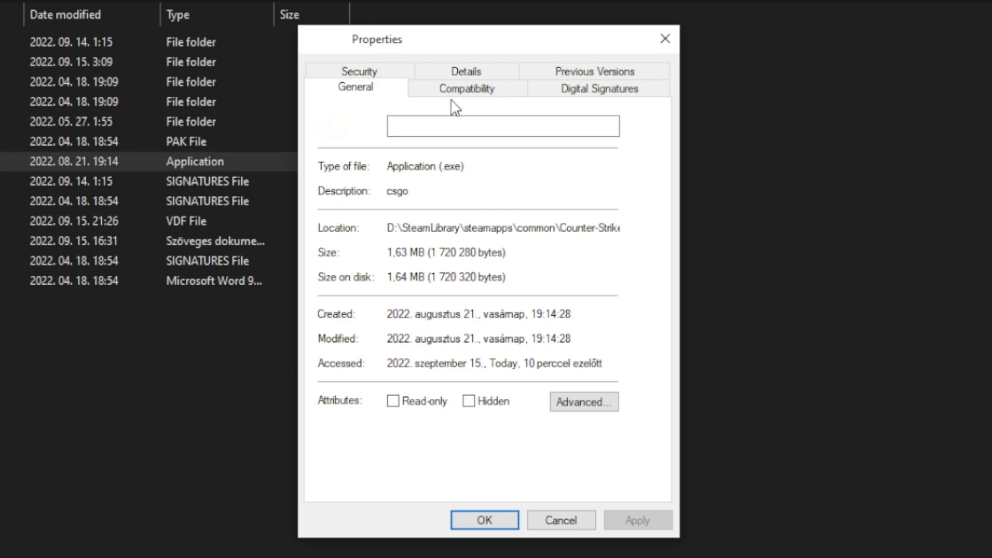
left_click(456, 96)
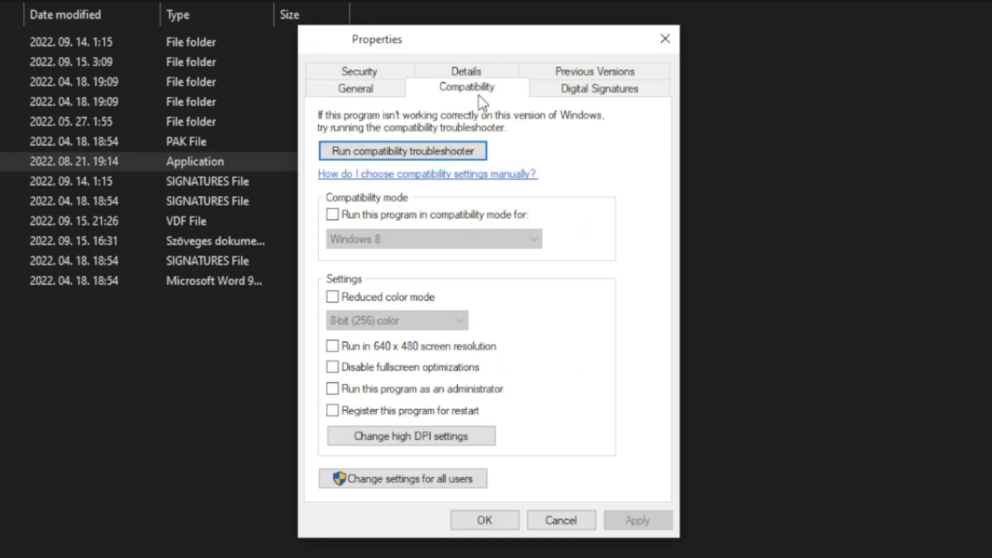
left_click(342, 218)
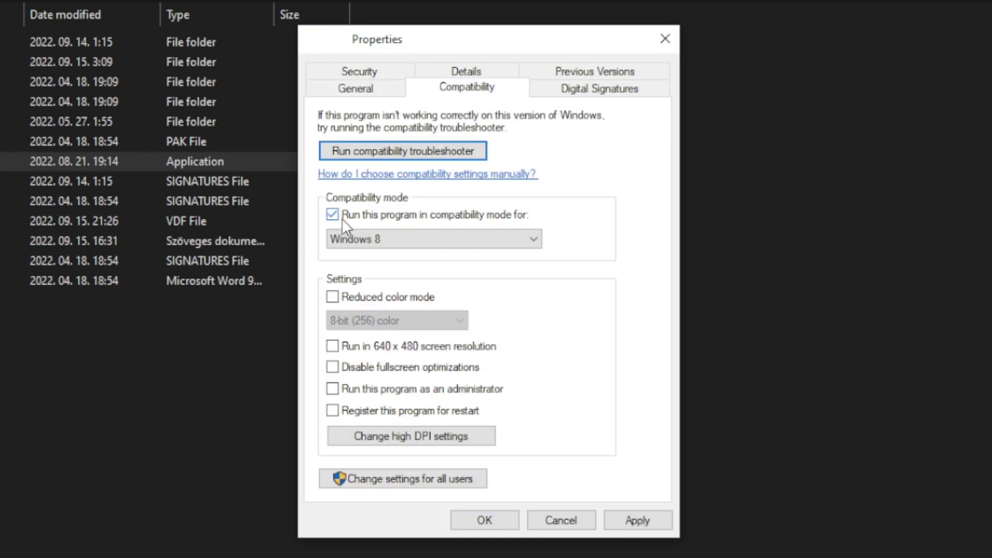
left_click(386, 239)
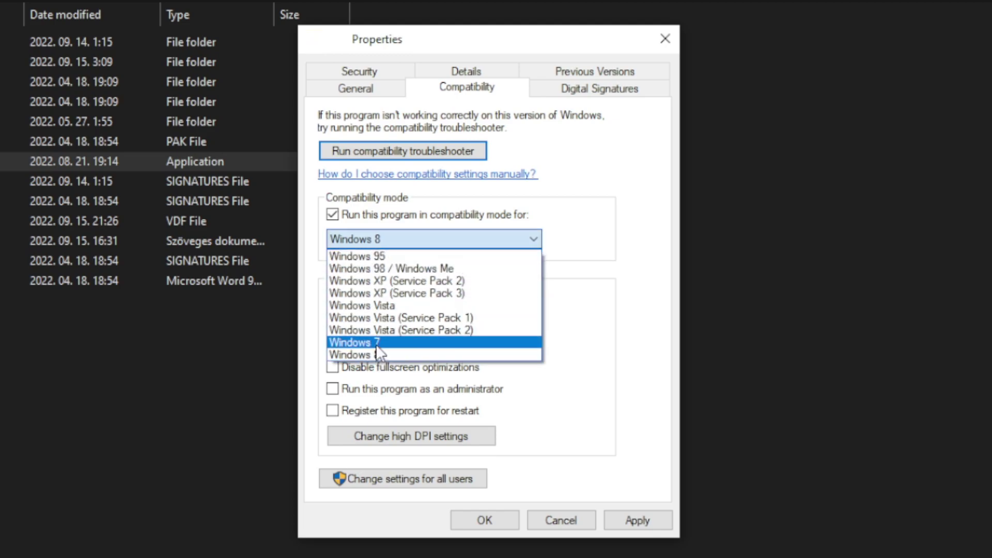
left_click(386, 353)
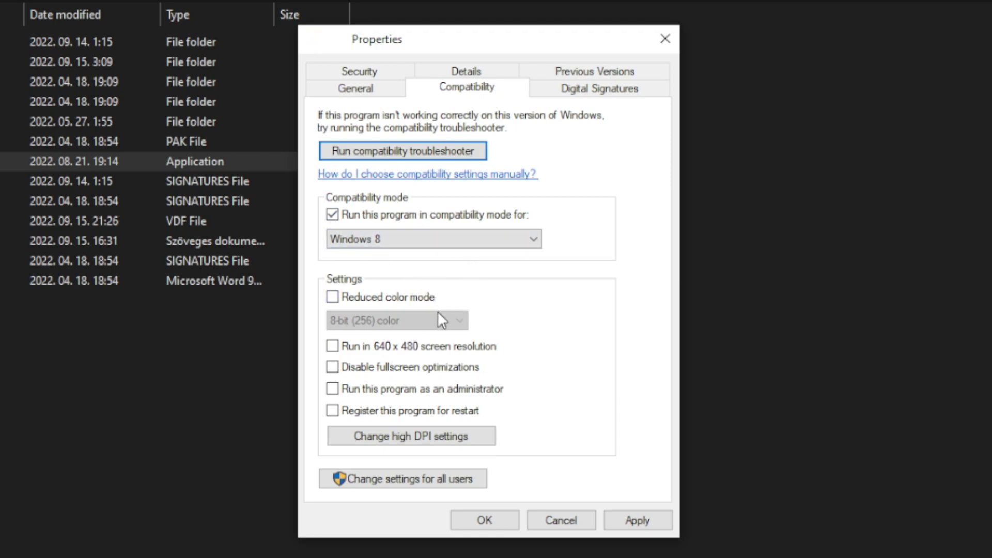
left_click(404, 369)
left_click(480, 396)
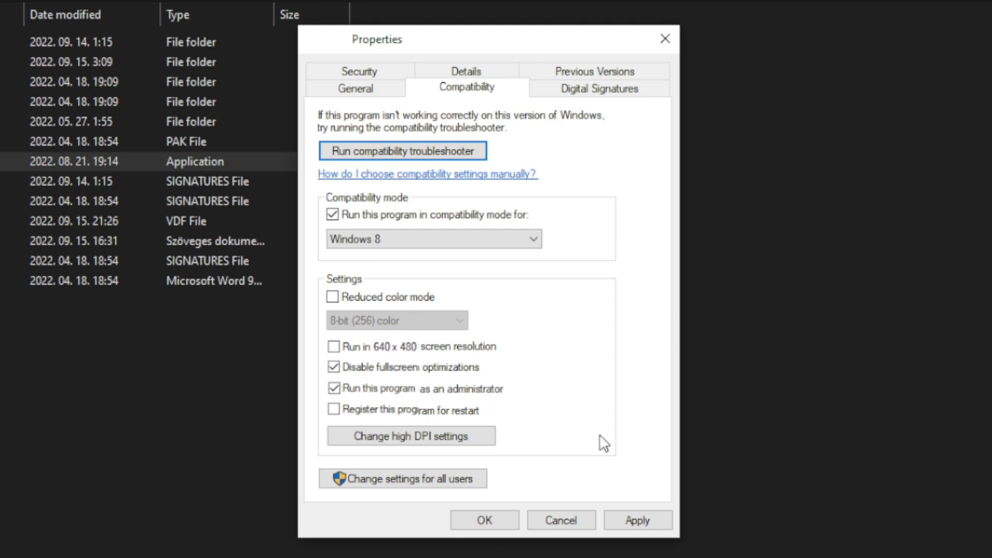
left_click(643, 520)
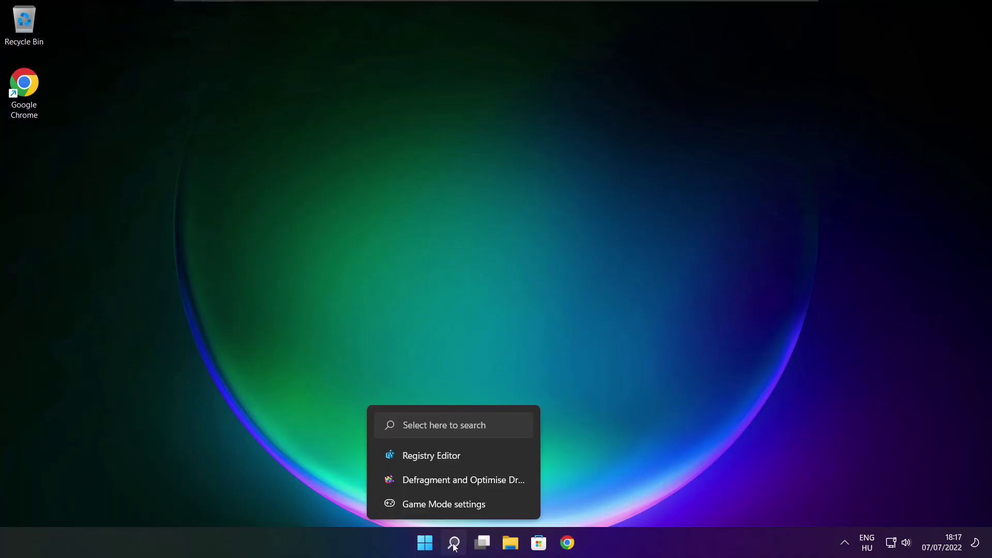
Search 'updates' and run Check for updates in Windows Update; the system is up to date
left_click(454, 543)
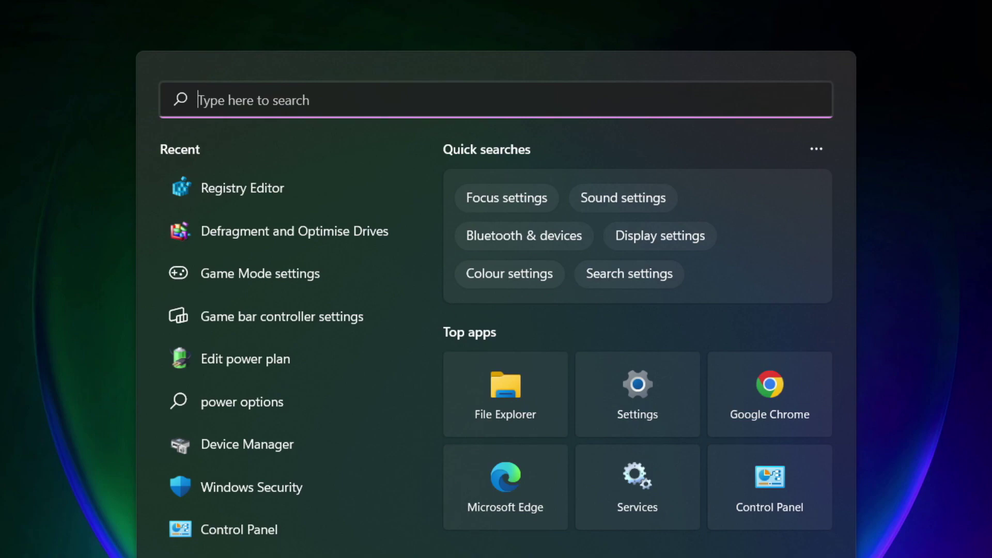
type("updates")
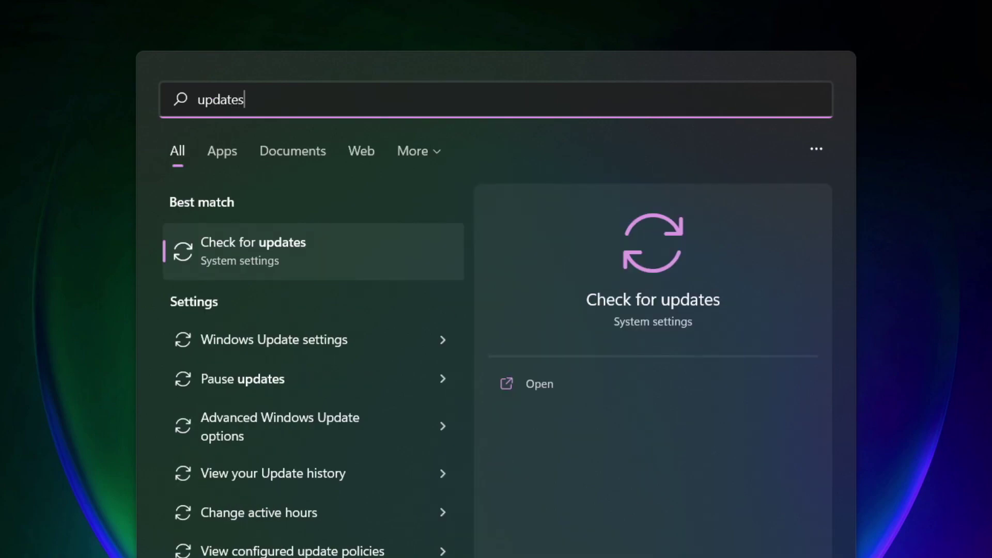
left_click(302, 261)
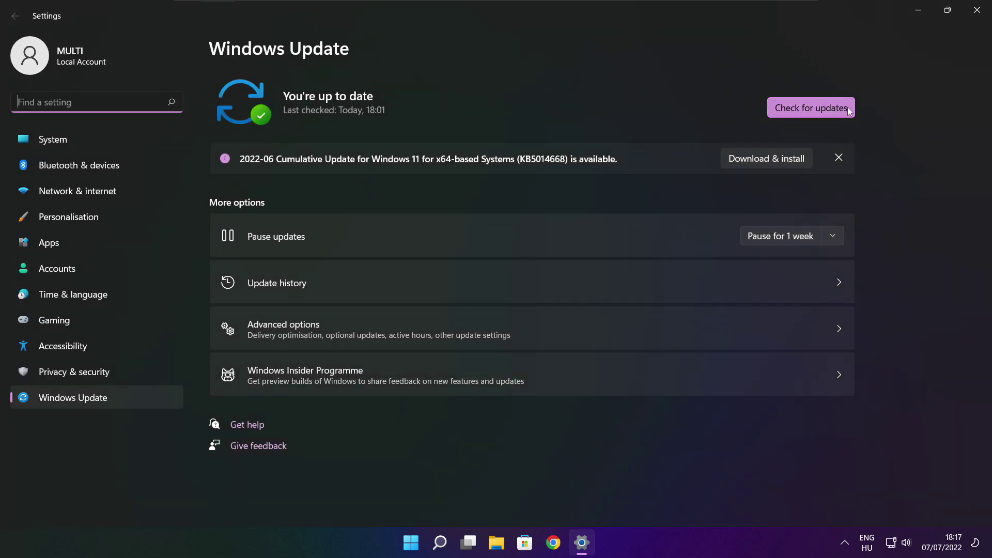
left_click(811, 107)
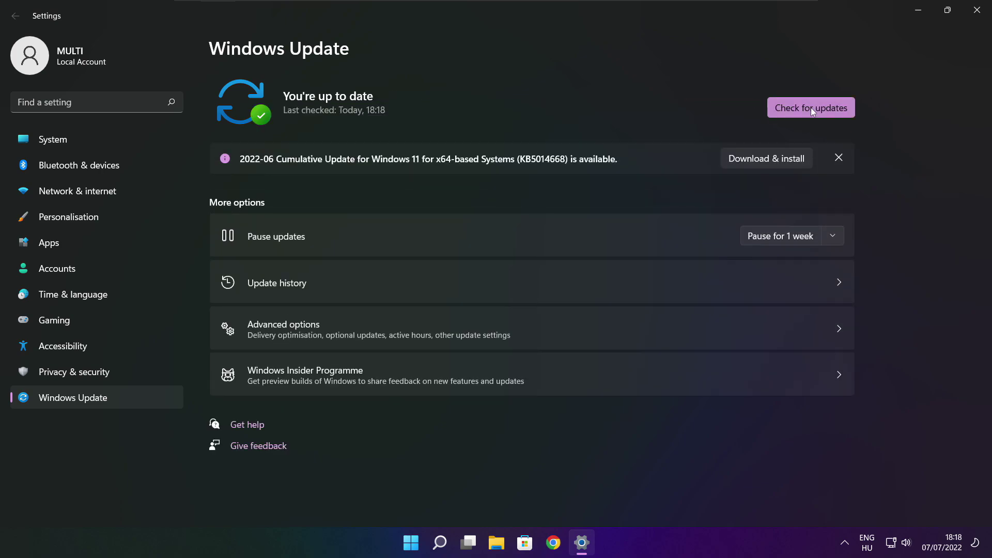
Close Settings and download dxwebsetup.exe from Chrome's DirectX End-User Runtime page
left_click(976, 14)
mouse_move(571, 549)
left_click(566, 478)
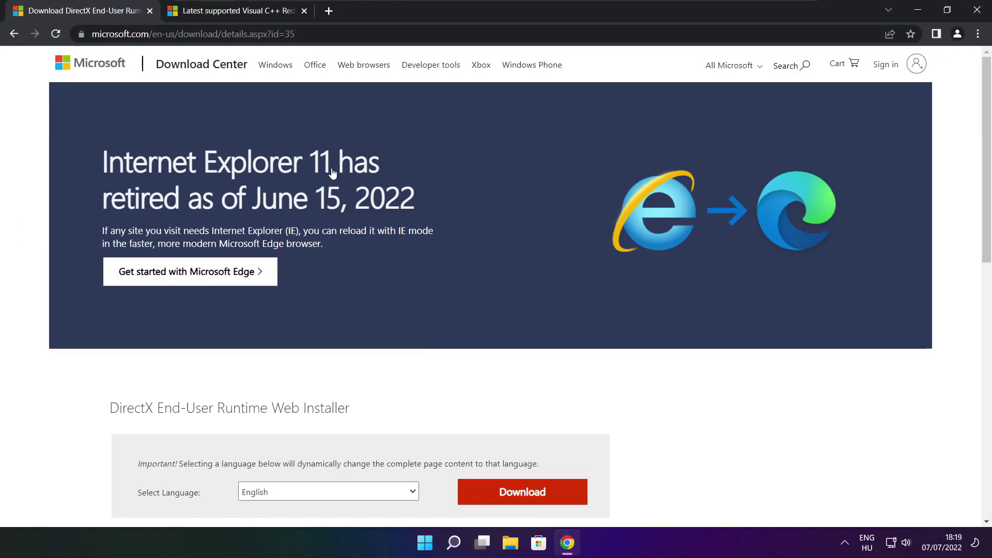
left_click(299, 33)
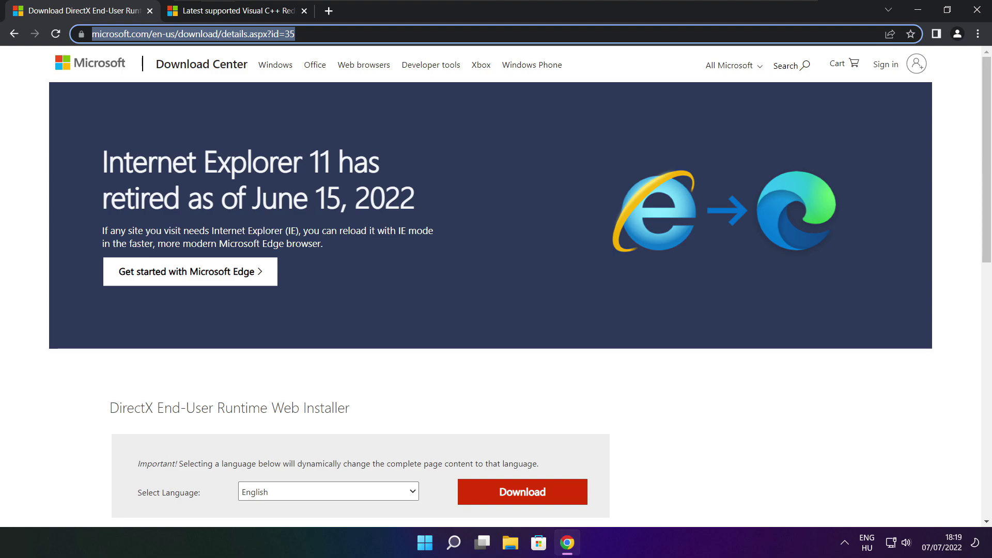
key("End")
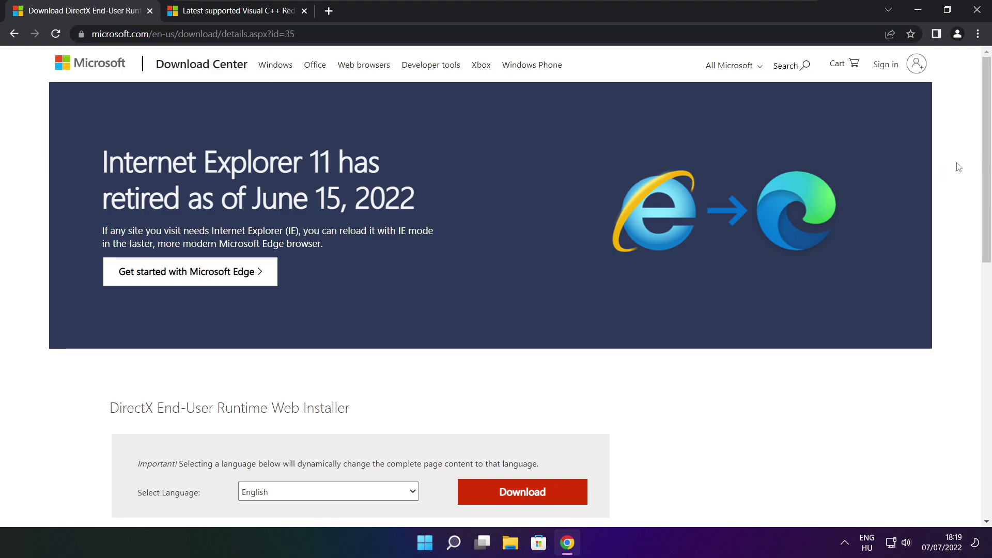
left_click_drag(986, 145, 986, 229)
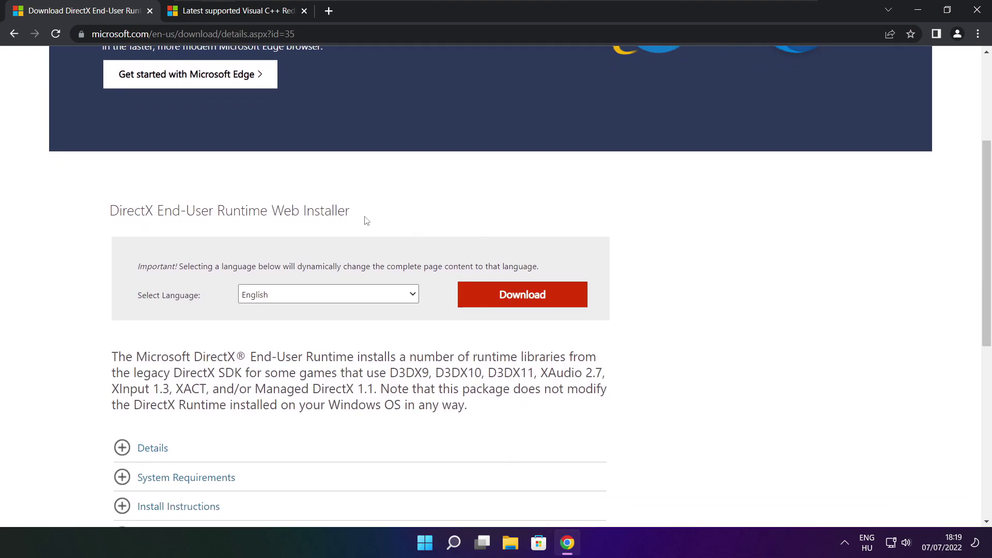
left_click_drag(350, 212, 214, 211)
left_click(423, 220)
left_click(526, 298)
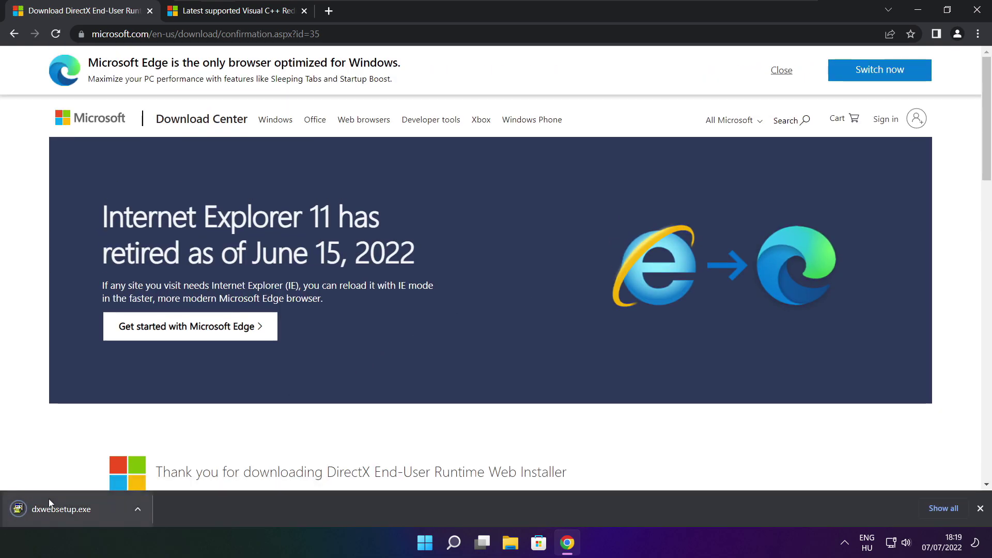
Run dxwebsetup.exe, accept the license, decline the Bing Bar, and install the DirectX runtime
left_click(93, 509)
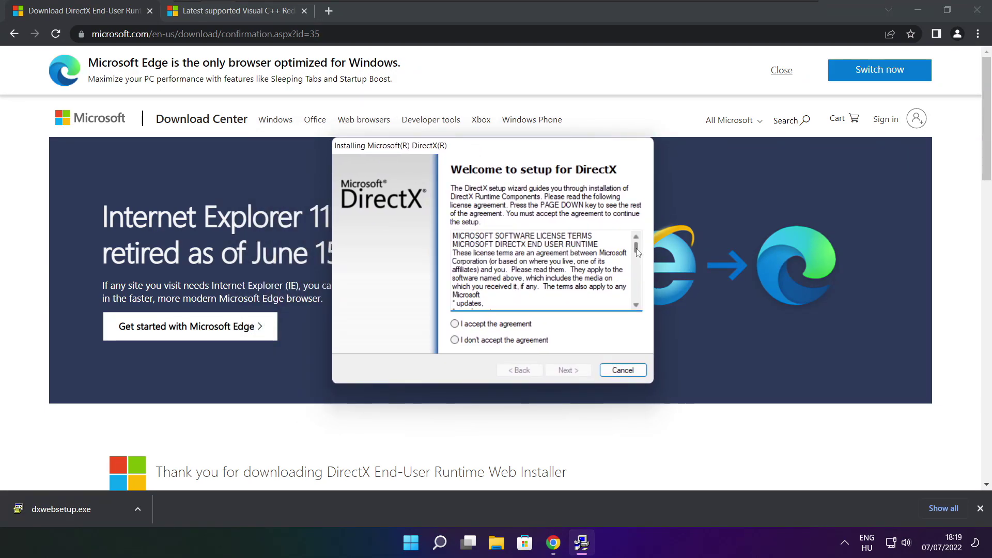
left_click_drag(636, 248, 635, 312)
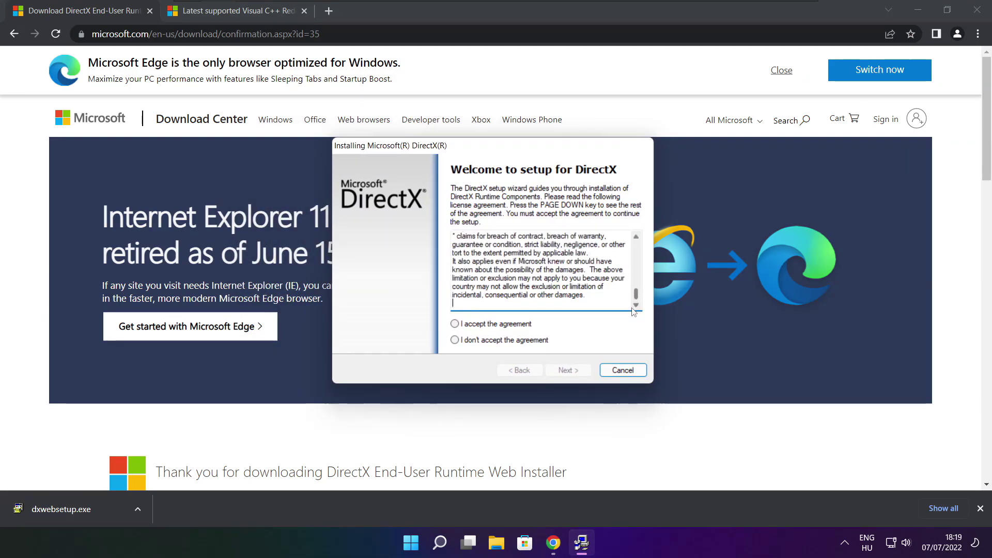
left_click(476, 326)
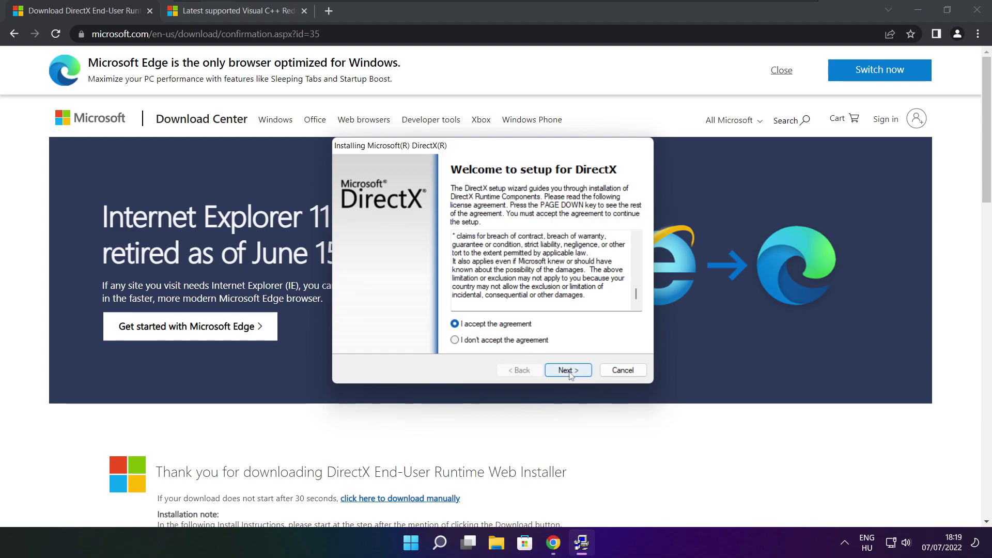
left_click(571, 370)
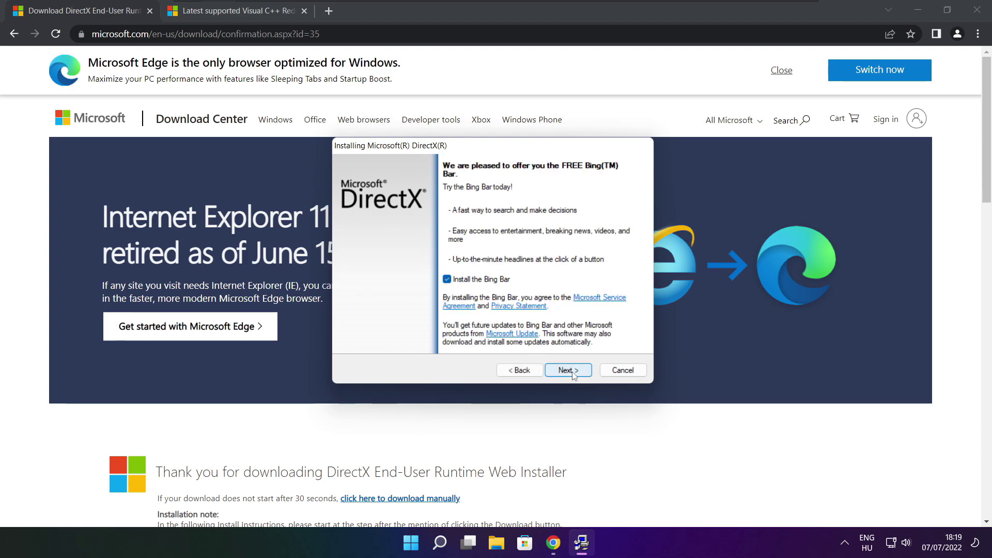
left_click(446, 280)
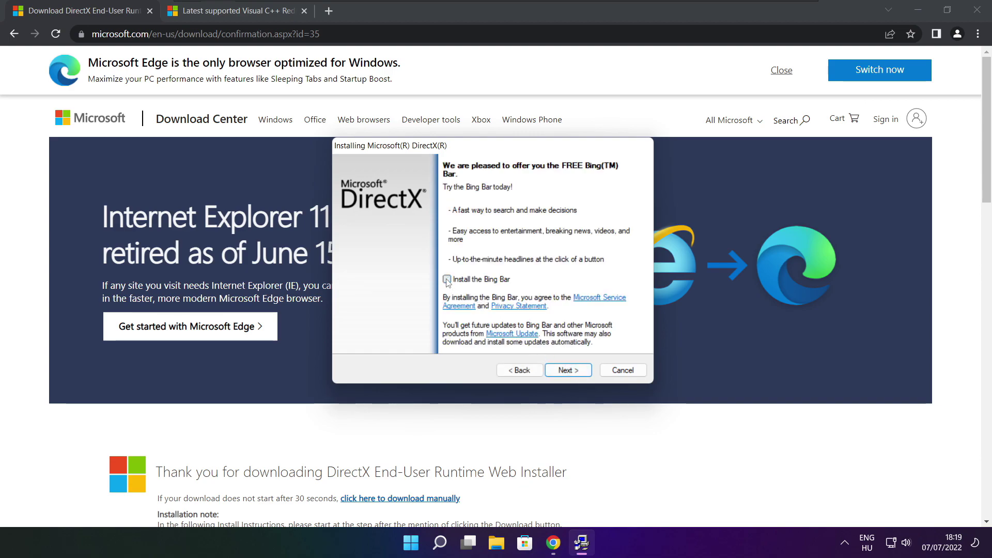
left_click(577, 373)
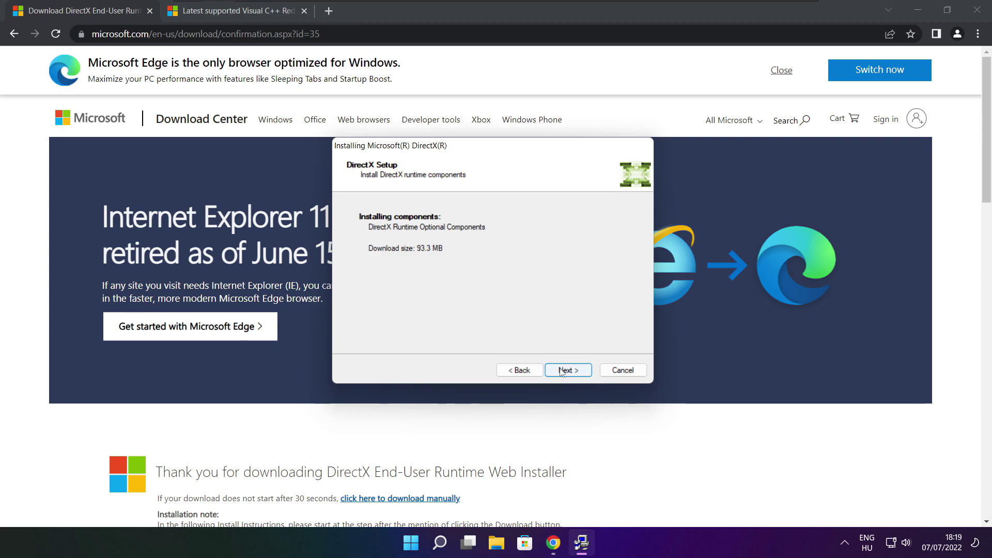
left_click(569, 371)
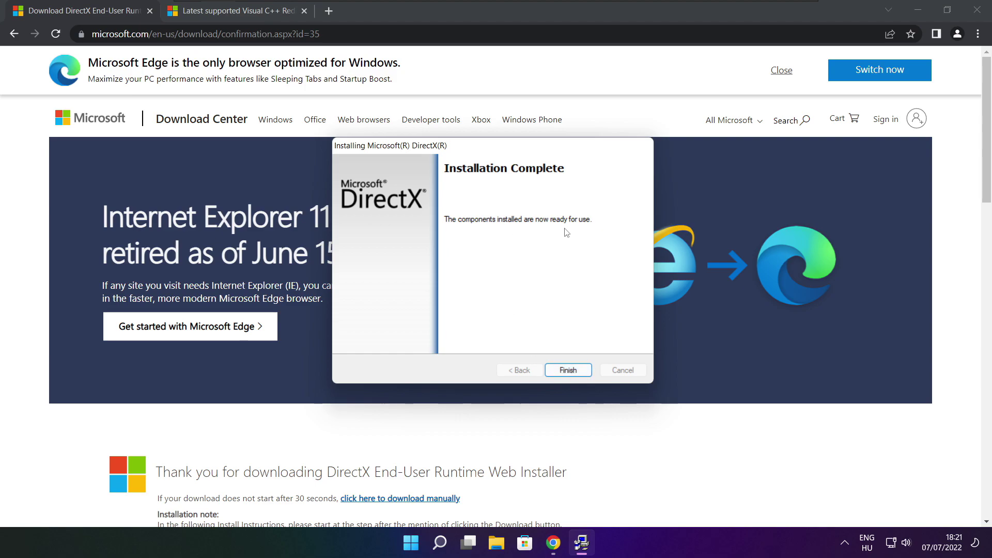
Close the finished DirectX installer and its tab, and scroll to the Visual C++ redistributable table
left_click(569, 371)
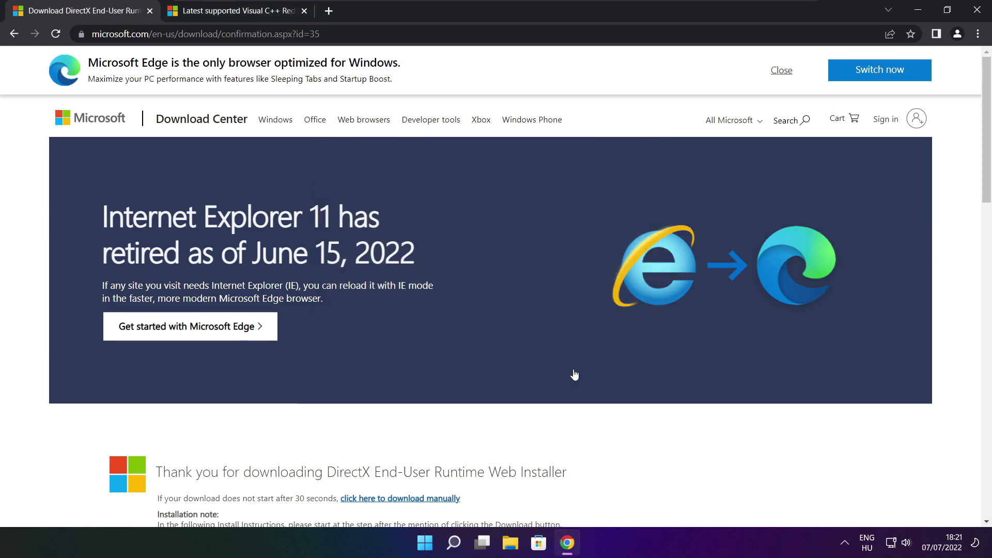
left_click(150, 13)
mouse_move(427, 34)
left_mouse_down()
mouse_move(92, 33)
mouse_move(427, 33)
left_mouse_up()
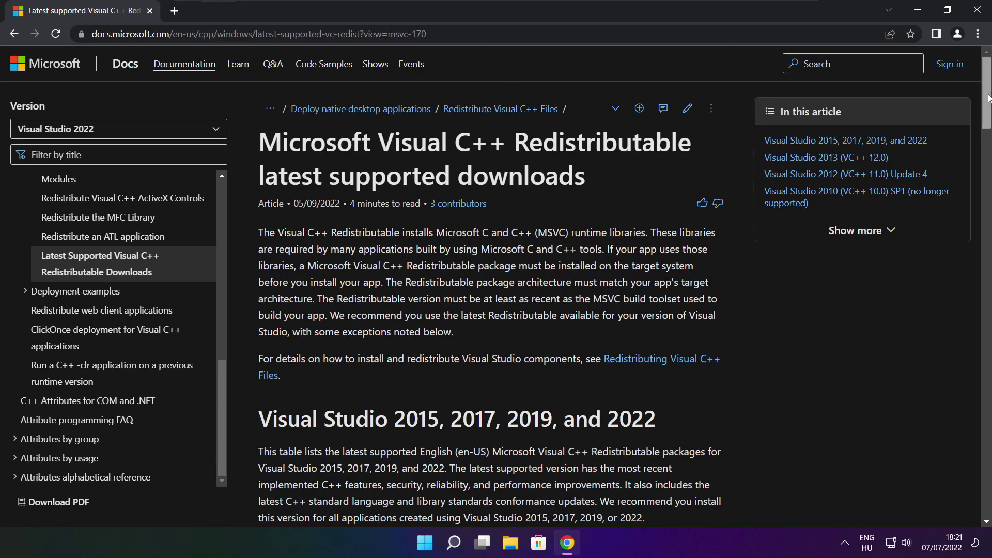
left_click_drag(981, 100, 980, 148)
left_click_drag(262, 255, 666, 345)
left_click(667, 356)
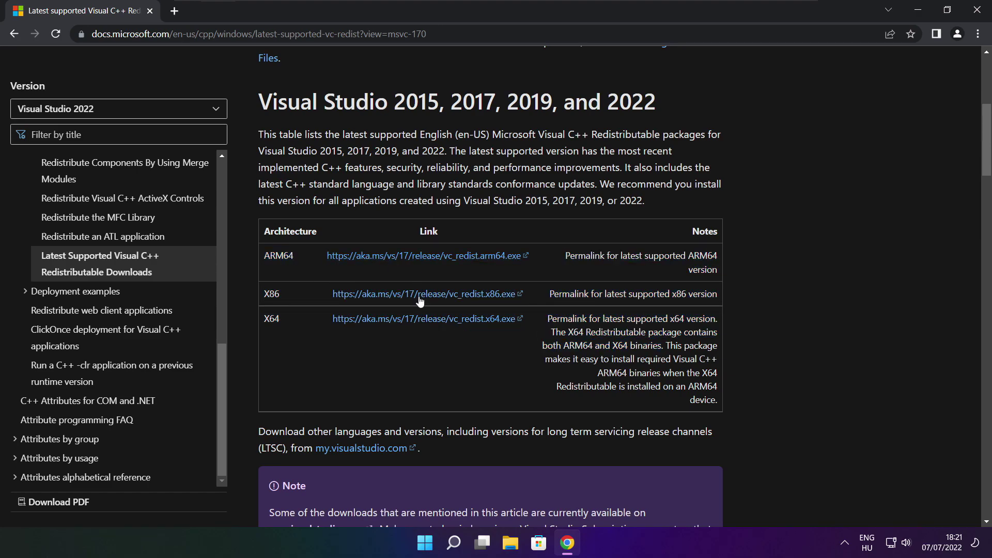
Download the ARM64, X86 and X64 Visual C++ redistributables and launch VC_redist.arm64.exe
left_click(411, 257)
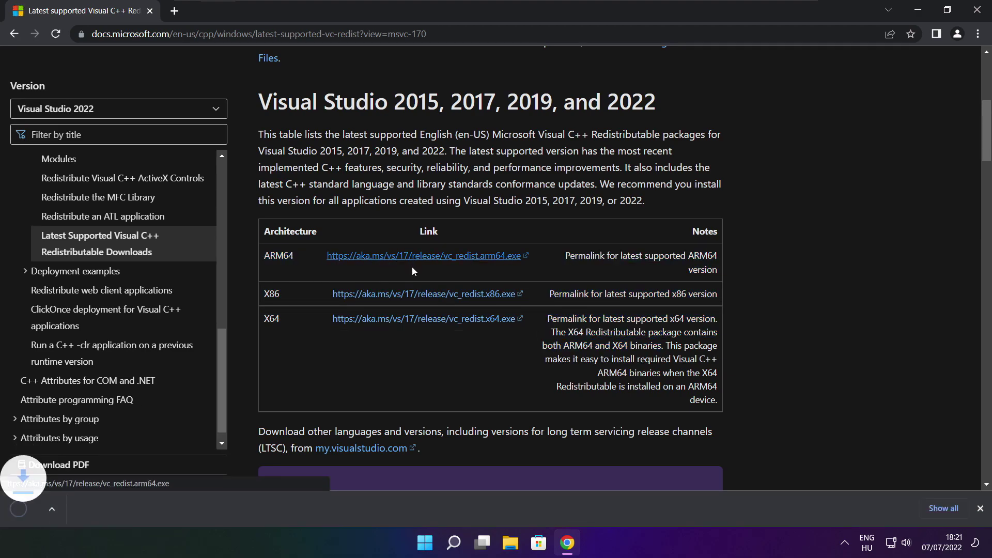
left_click(409, 299)
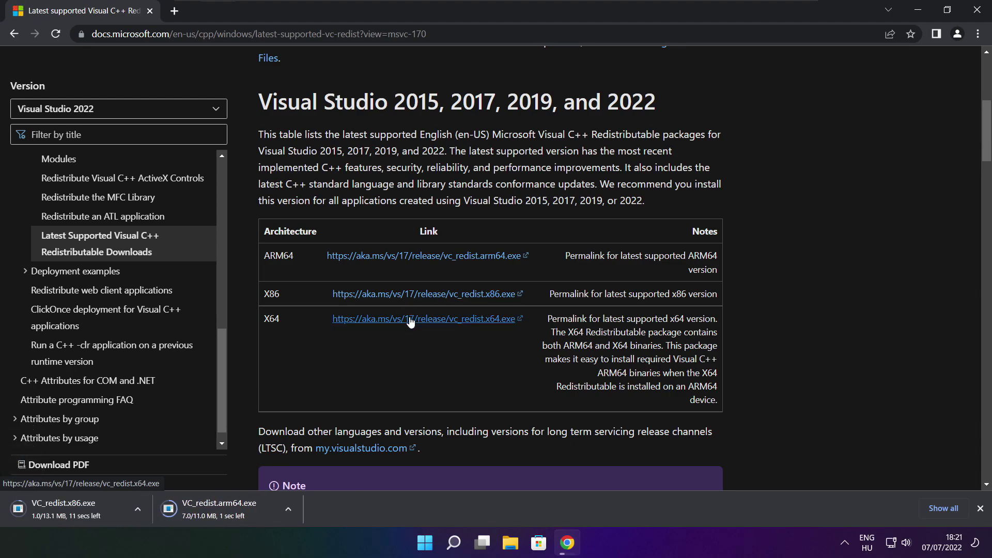
left_click(409, 319)
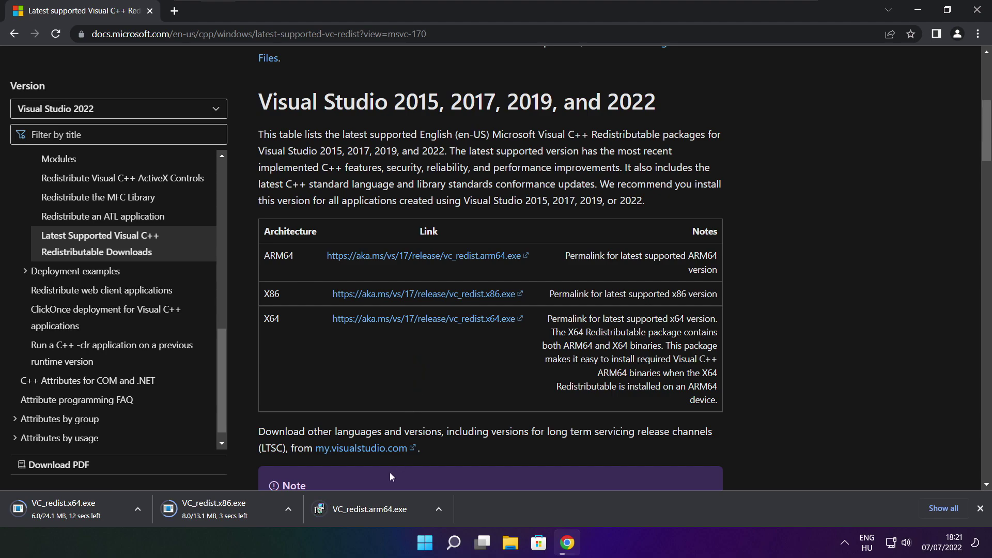
left_click(377, 511)
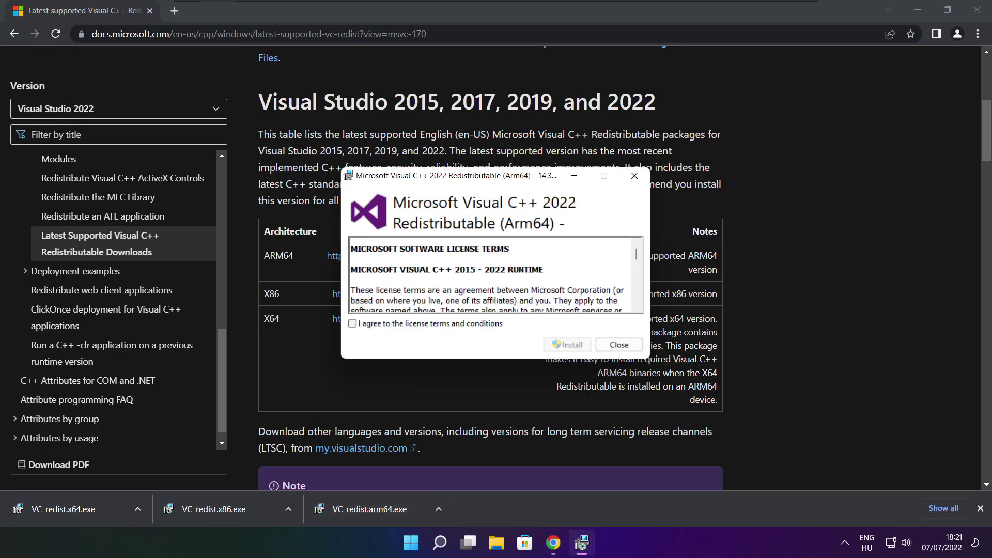
Accept the ARM64 redistributable license and attempt installation, dismissing the setup failure message
left_click_drag(636, 257, 636, 303)
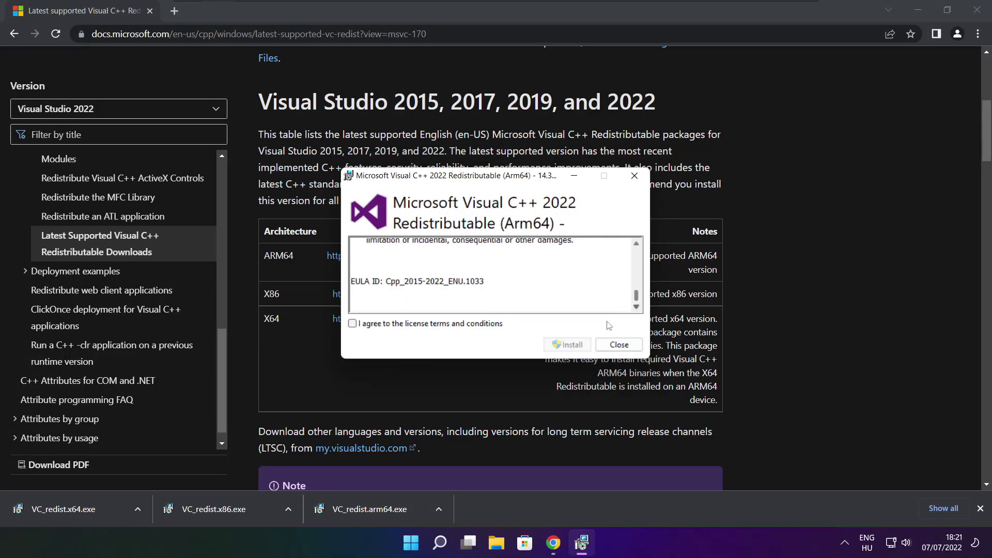
left_click(352, 324)
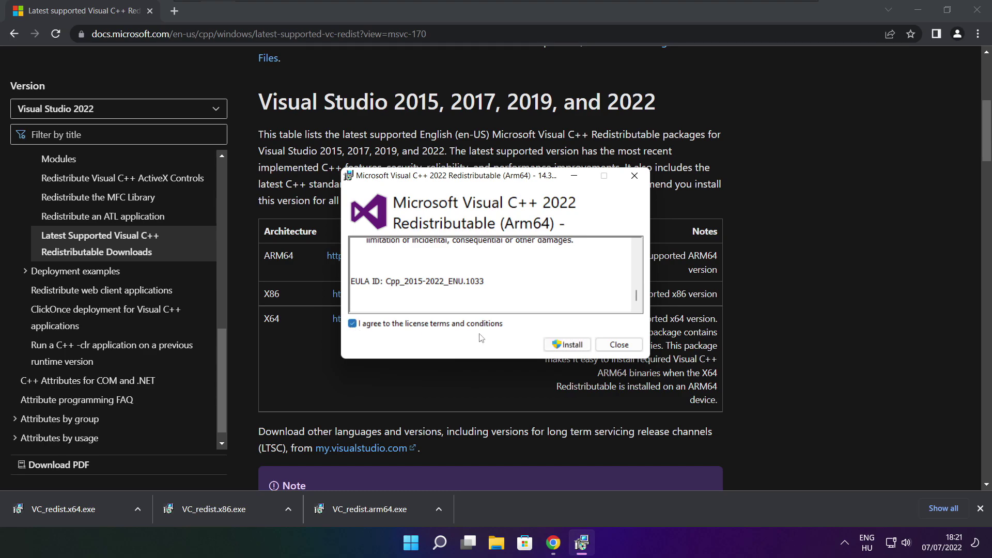
left_click(563, 349)
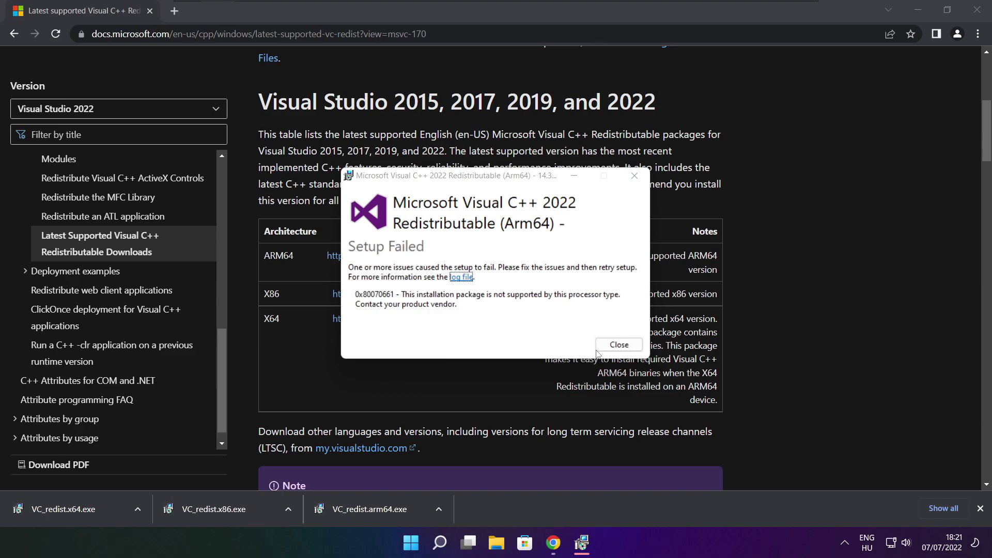
left_click(598, 349)
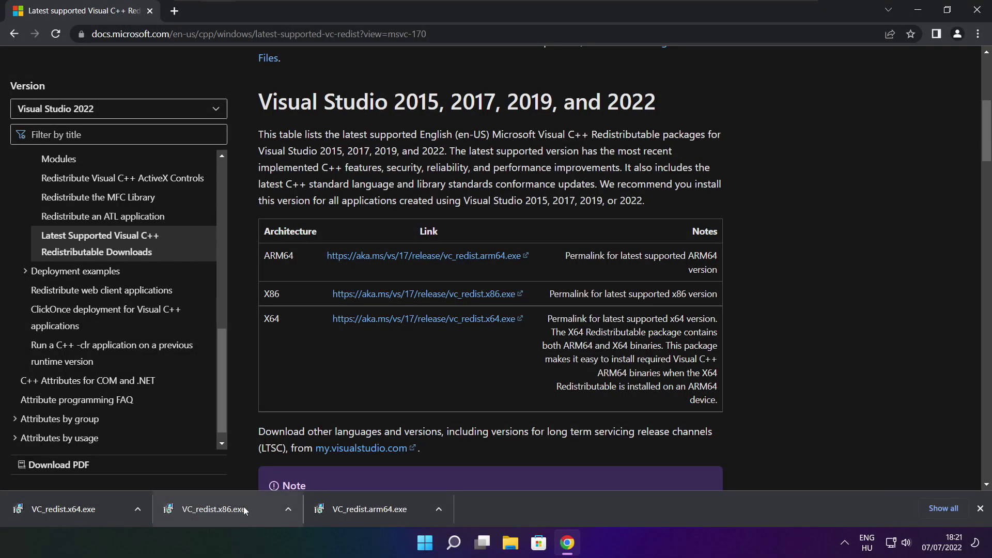
Install the x86 Visual C++ 2015-2022 Redistributable 14.32.31332 and close its setup
left_click(235, 510)
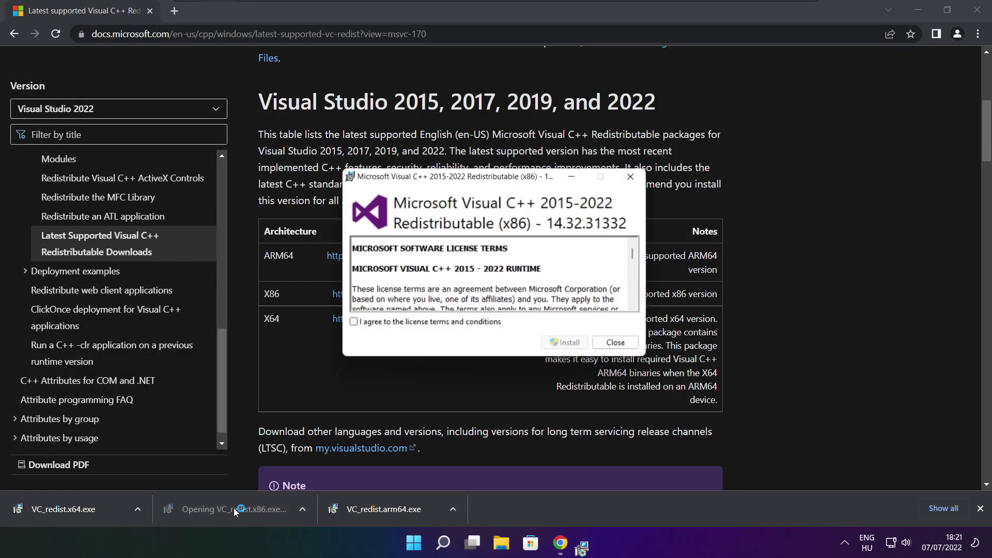
left_click_drag(636, 253, 636, 301)
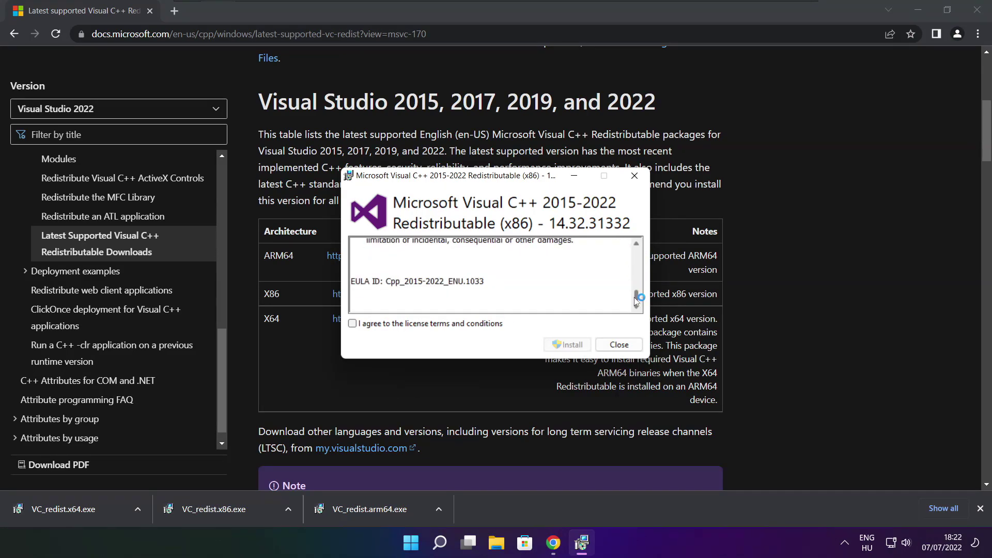
left_click(353, 325)
left_click(566, 345)
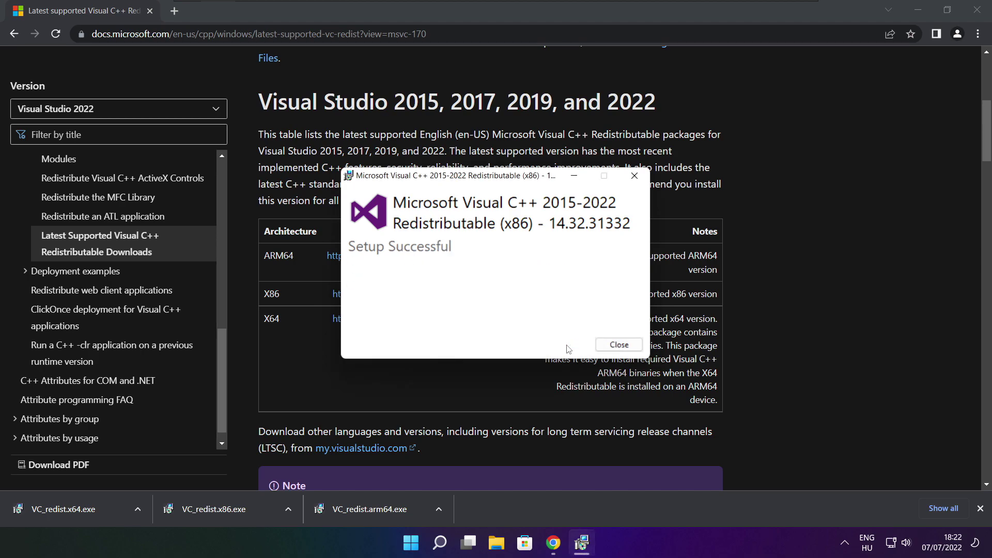
left_click(619, 344)
Run VC_redist.x64.exe, accept the license, install the 14.32.31332 package and close setup
left_click(82, 509)
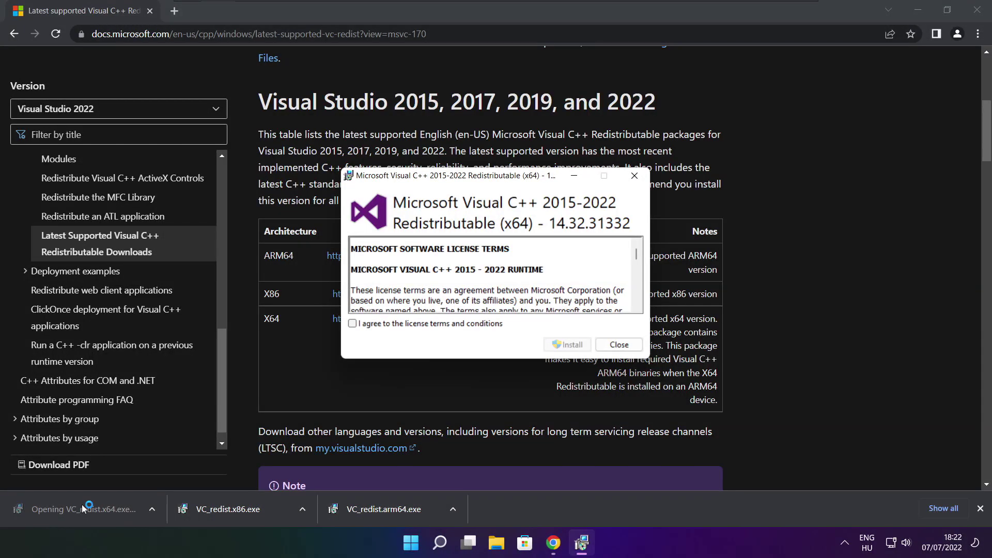
left_click_drag(636, 253, 637, 305)
left_click(352, 324)
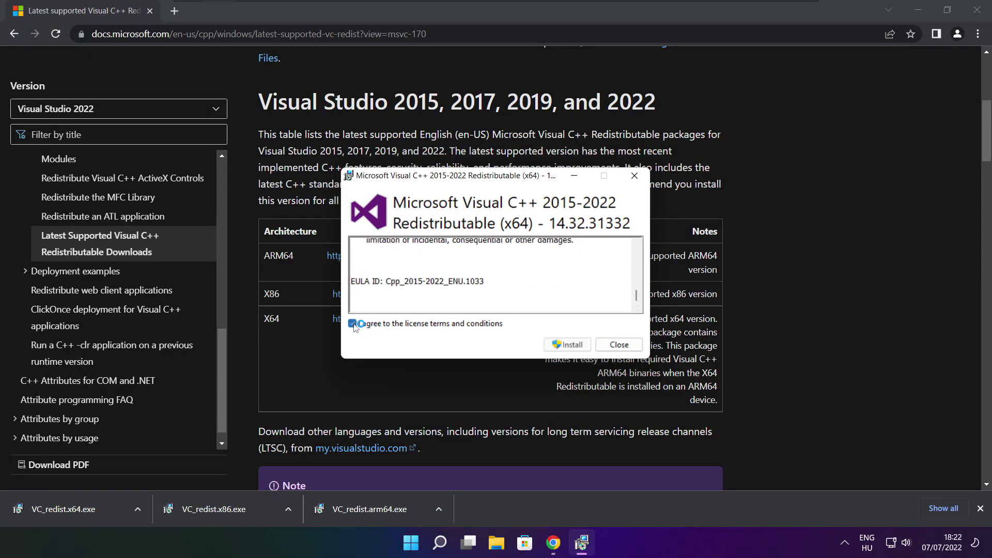
left_click(570, 346)
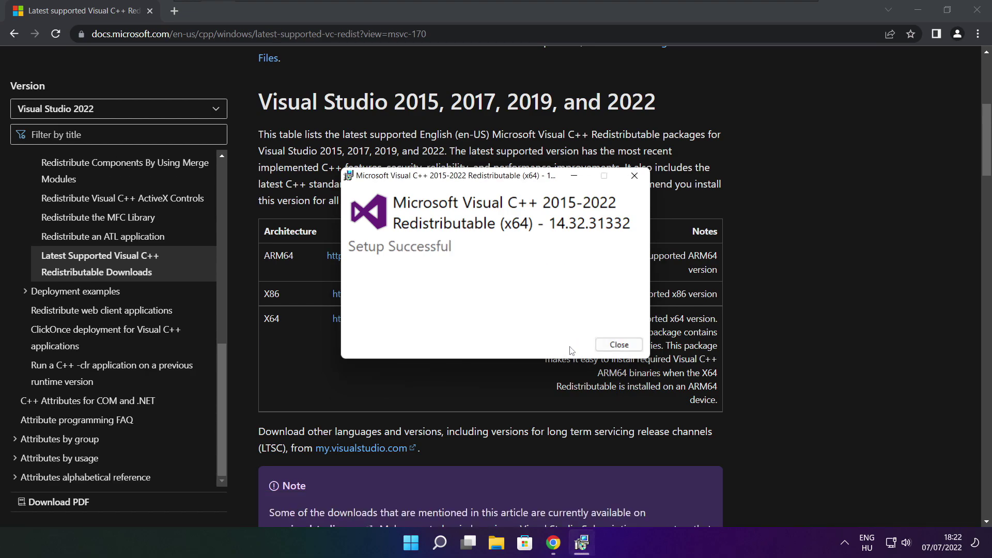
left_click(619, 344)
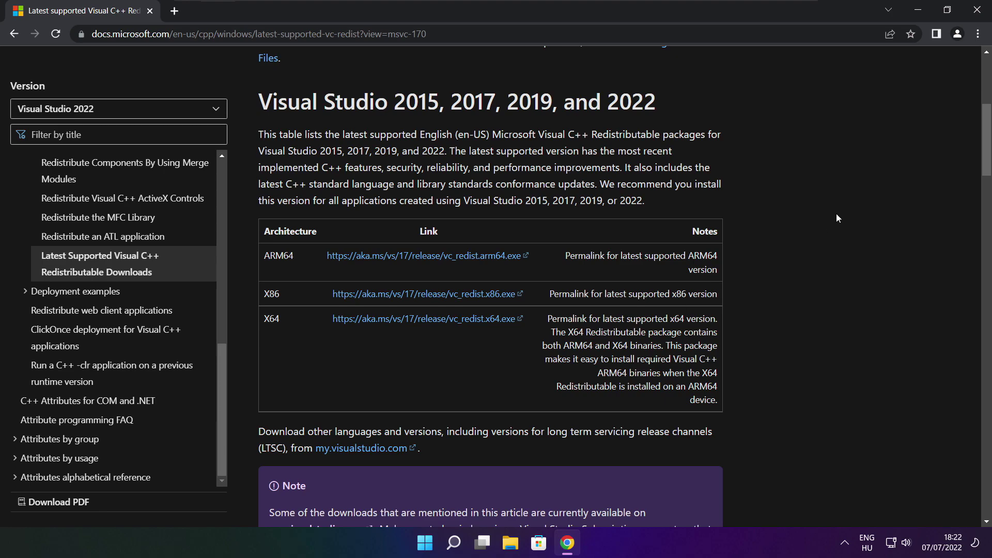
Close Chrome and open Task Manager's Startup apps list
left_click(978, 11)
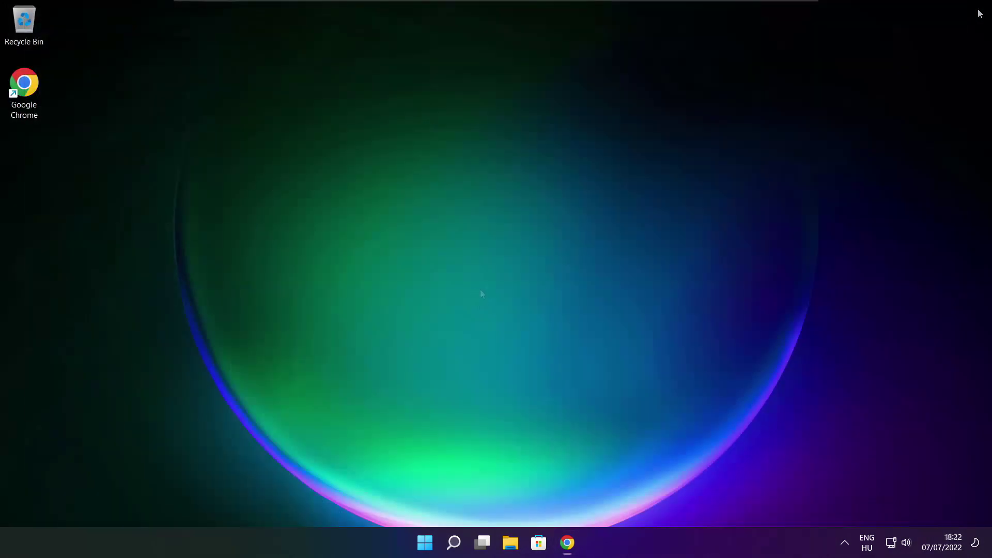
right_click(426, 545)
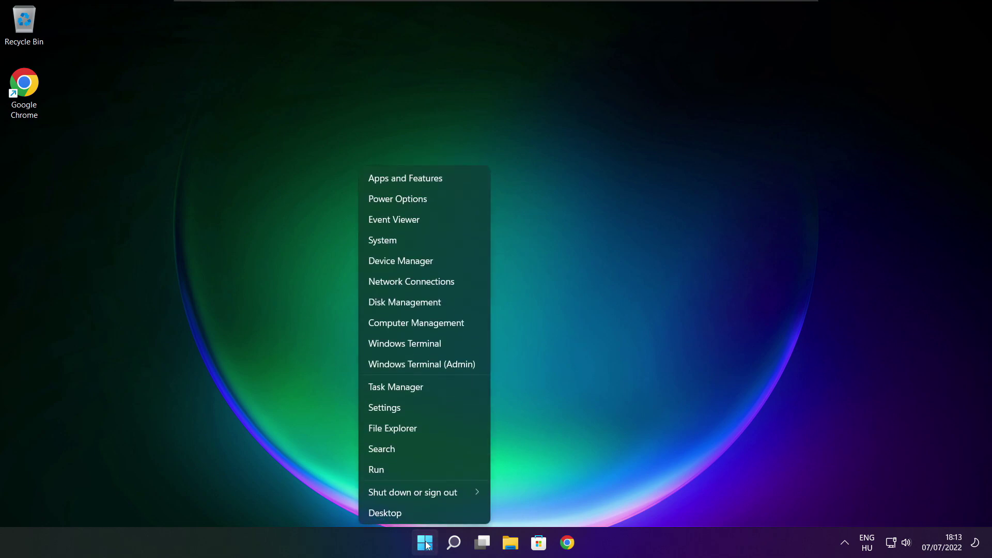
left_click(426, 386)
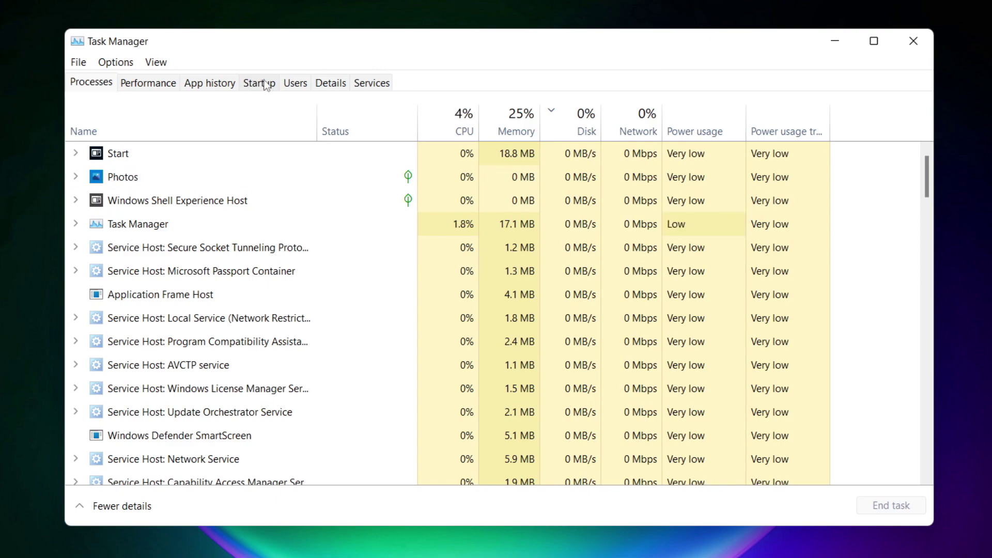
left_click(261, 87)
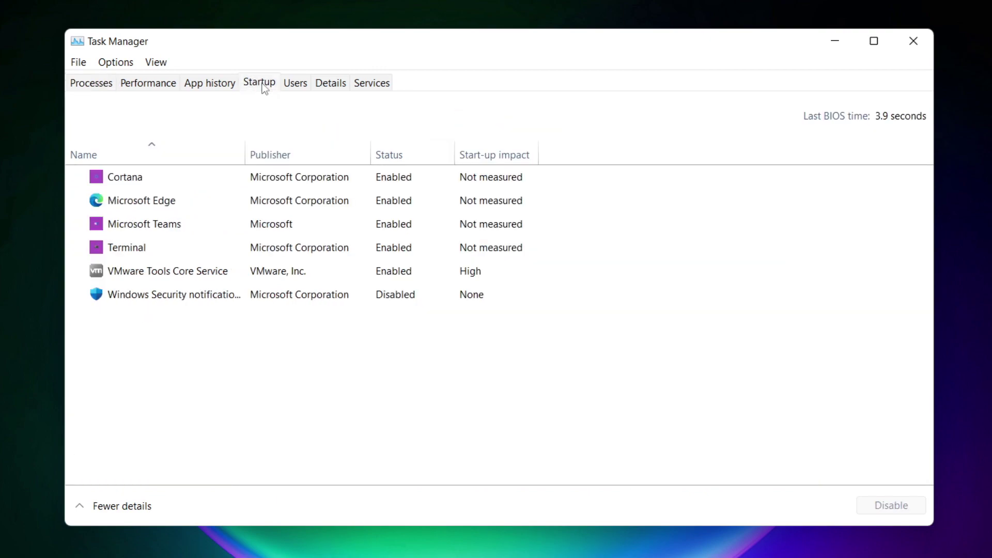
Disable Cortana, Microsoft Edge, Microsoft Teams and Terminal at startup
left_click(280, 185)
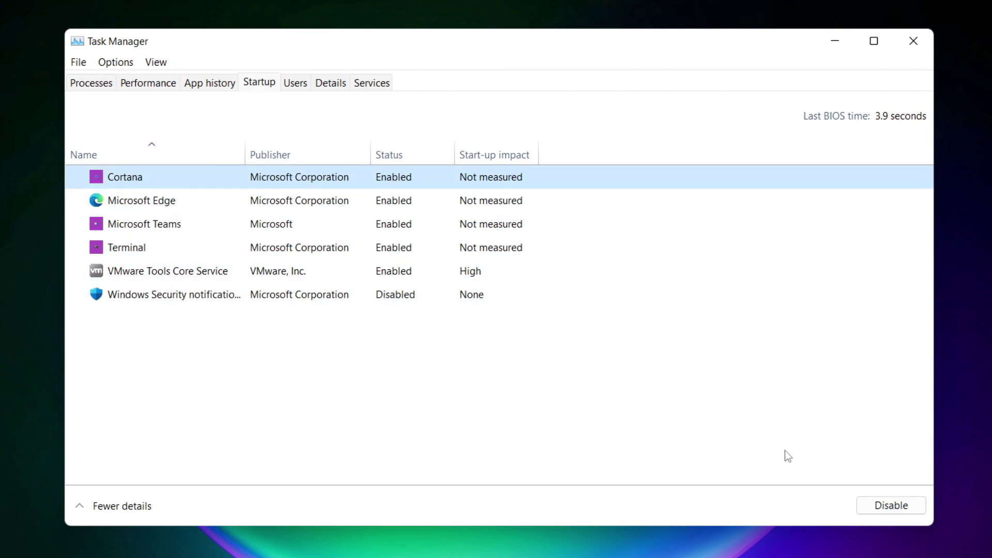
left_click(890, 509)
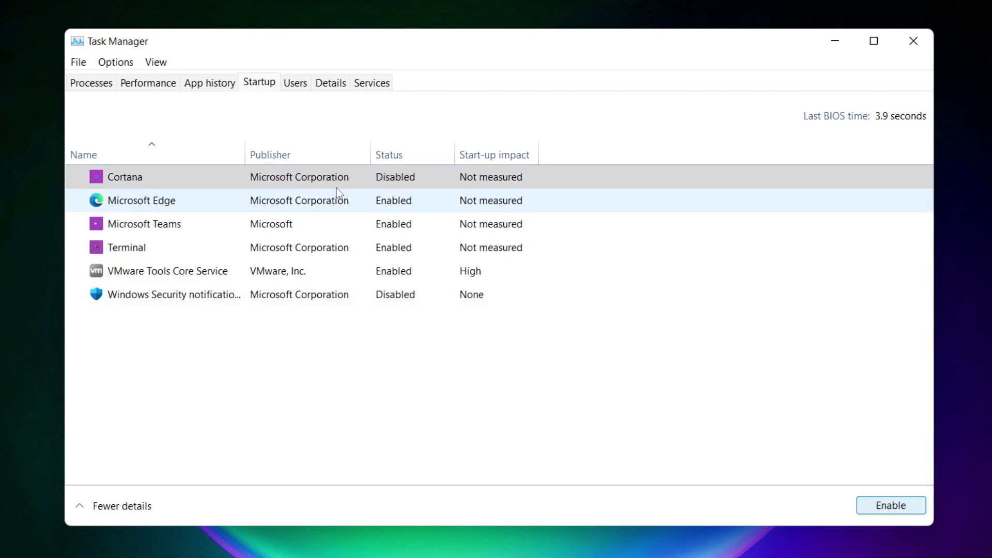
left_click(268, 209)
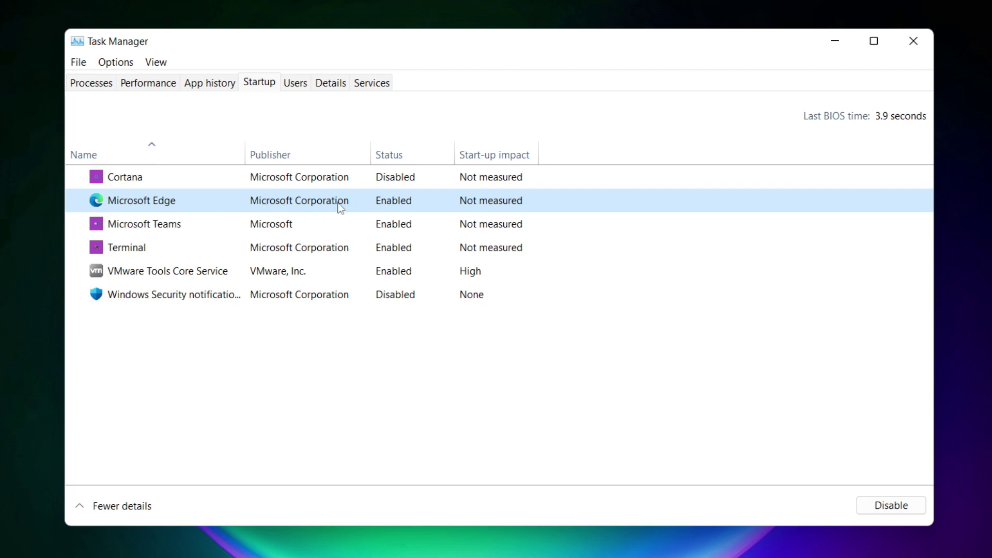
left_click(891, 507)
left_click(412, 230)
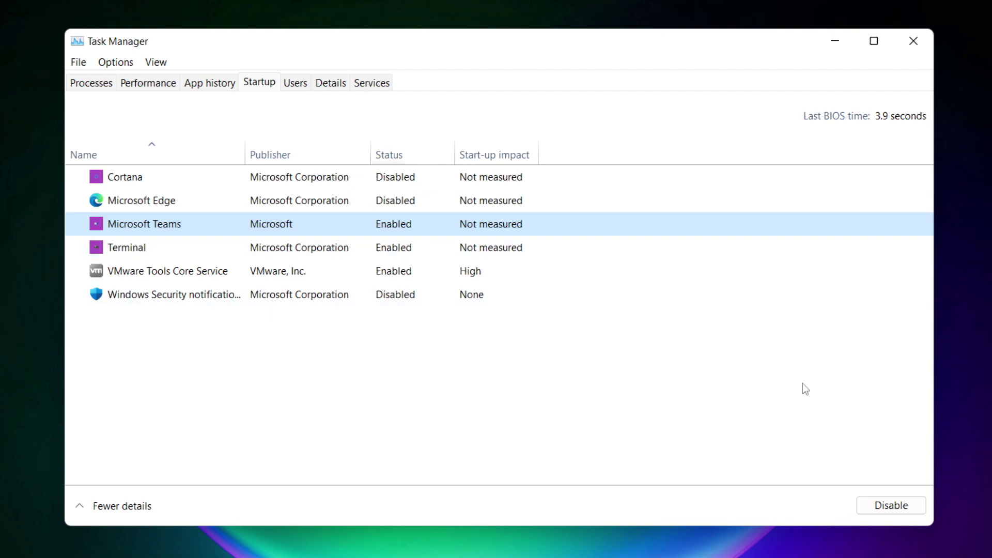
left_click(908, 512)
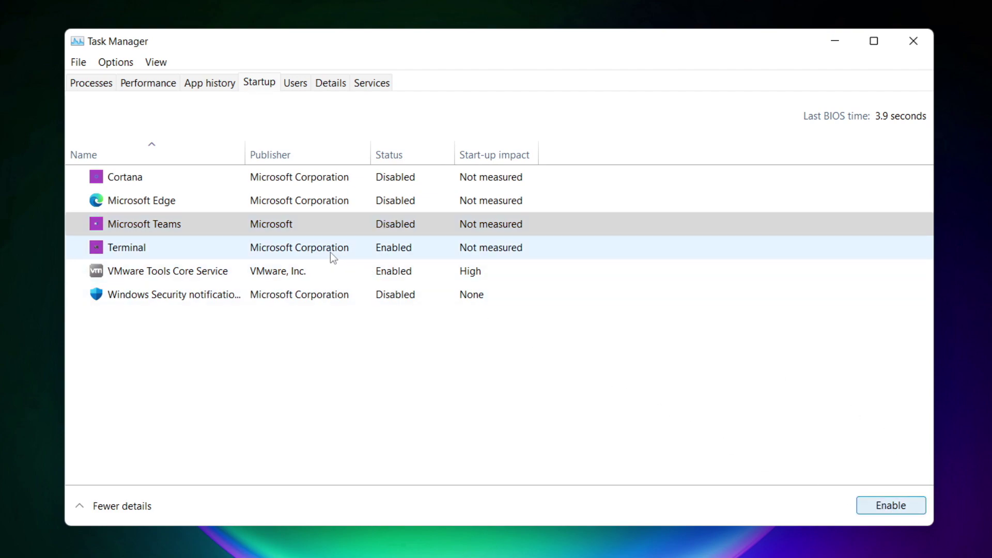
left_click(377, 254)
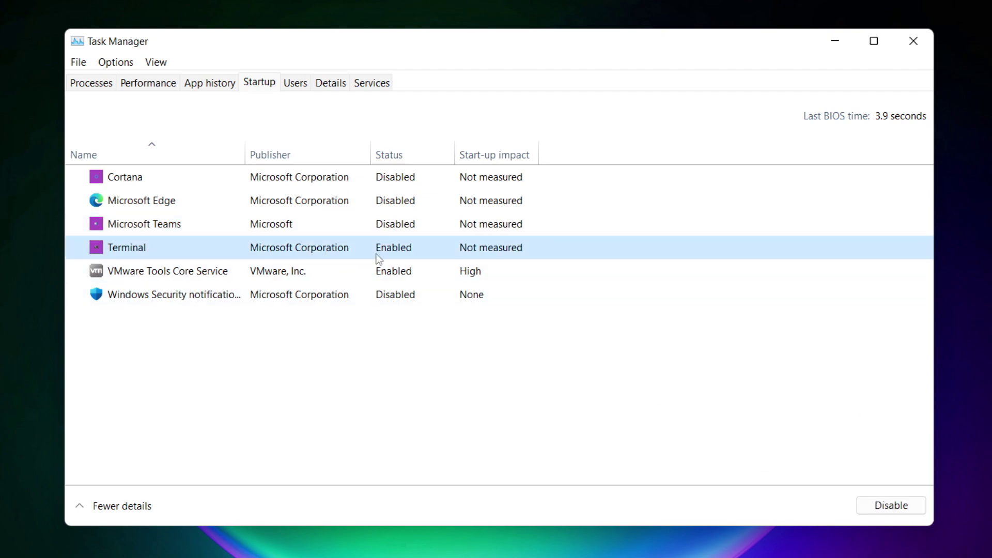
left_click(906, 510)
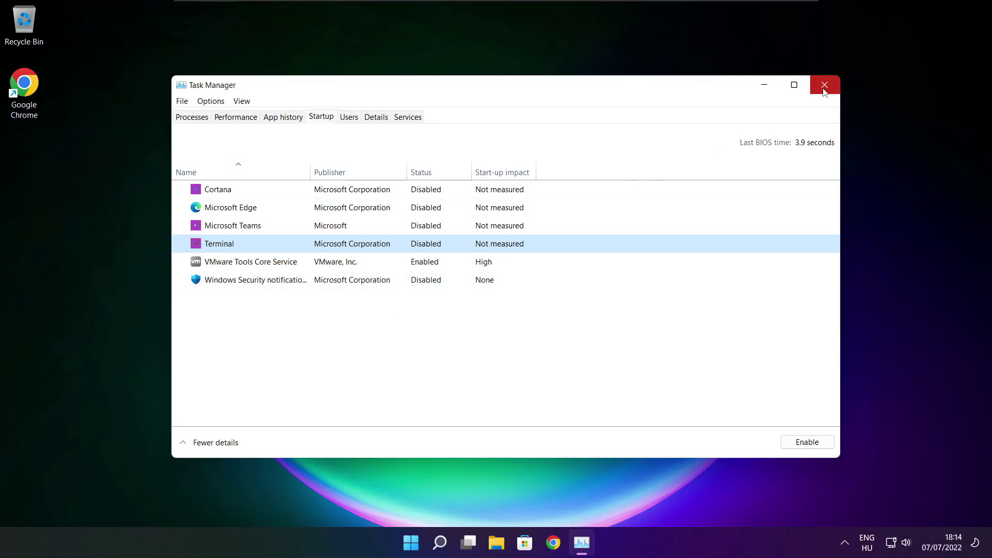
Close Task Manager and launch Command Prompt as administrator from a 'cmd' search
left_click(824, 87)
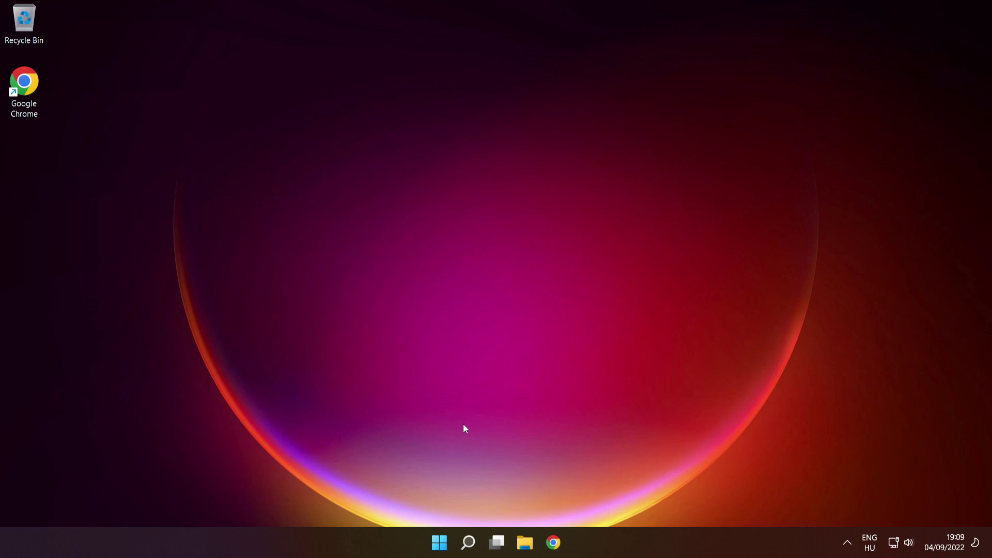
mouse_move(464, 549)
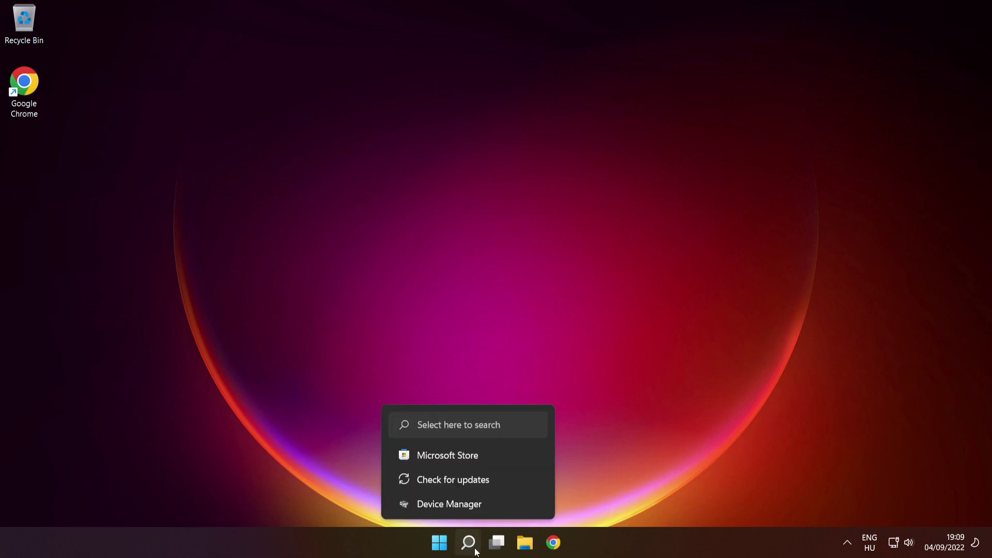
left_click(469, 543)
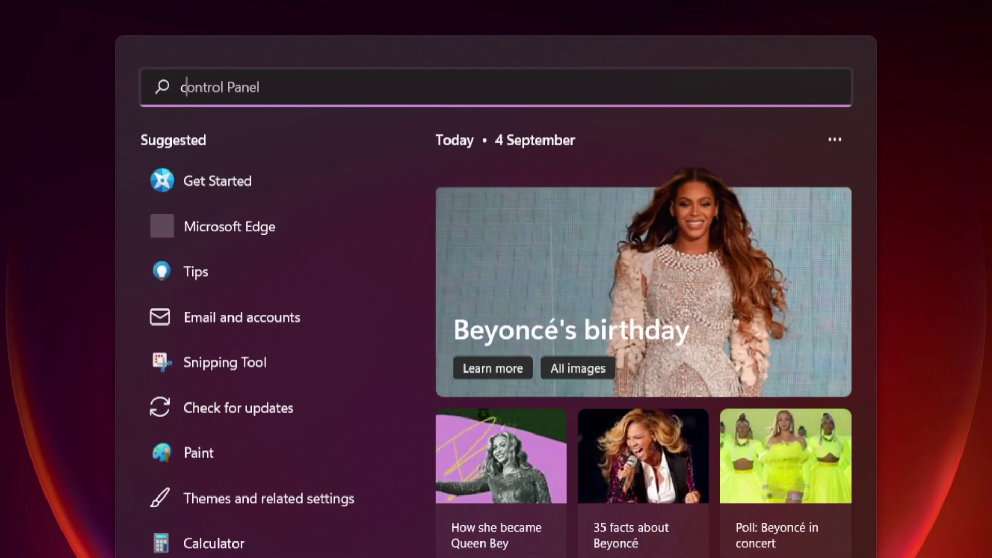
type("cmd")
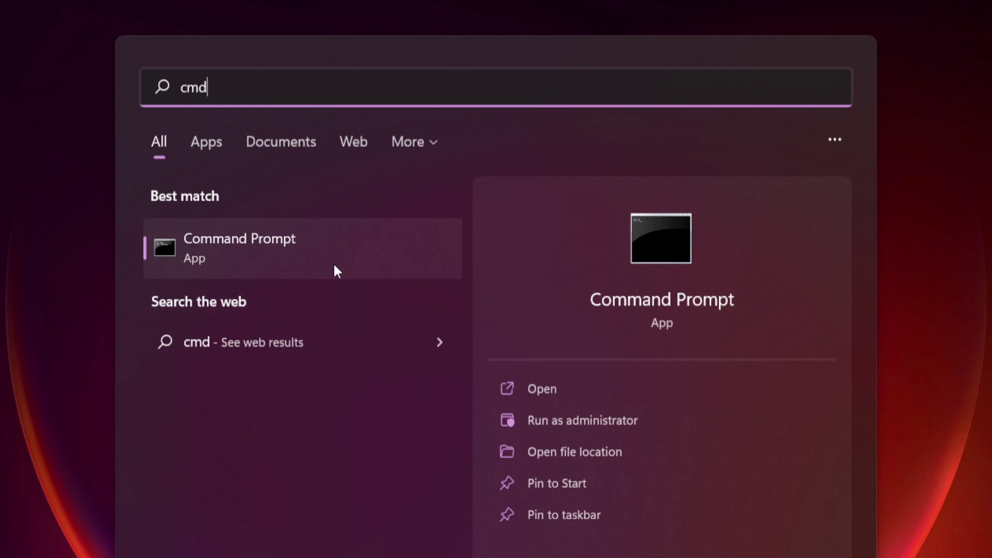
right_click(364, 243)
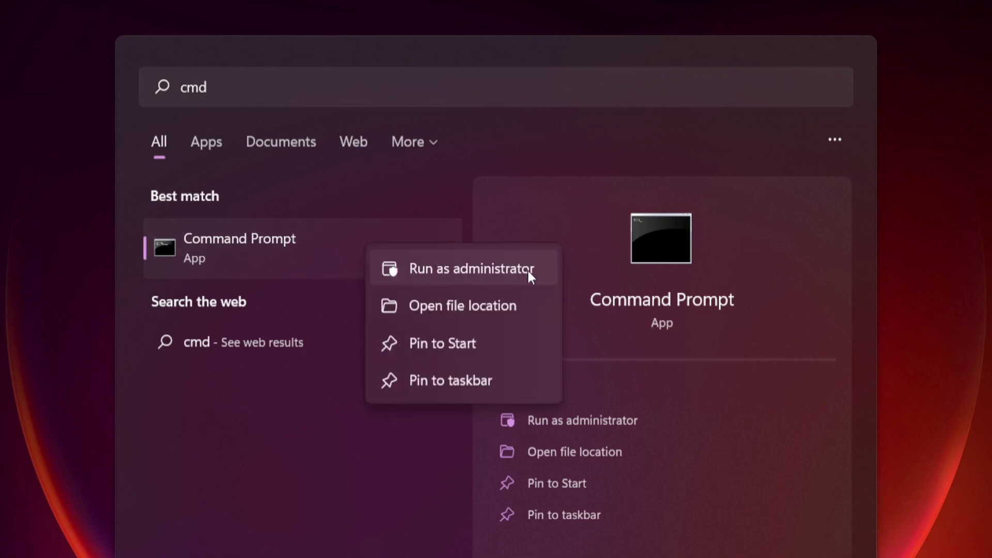
left_click(471, 267)
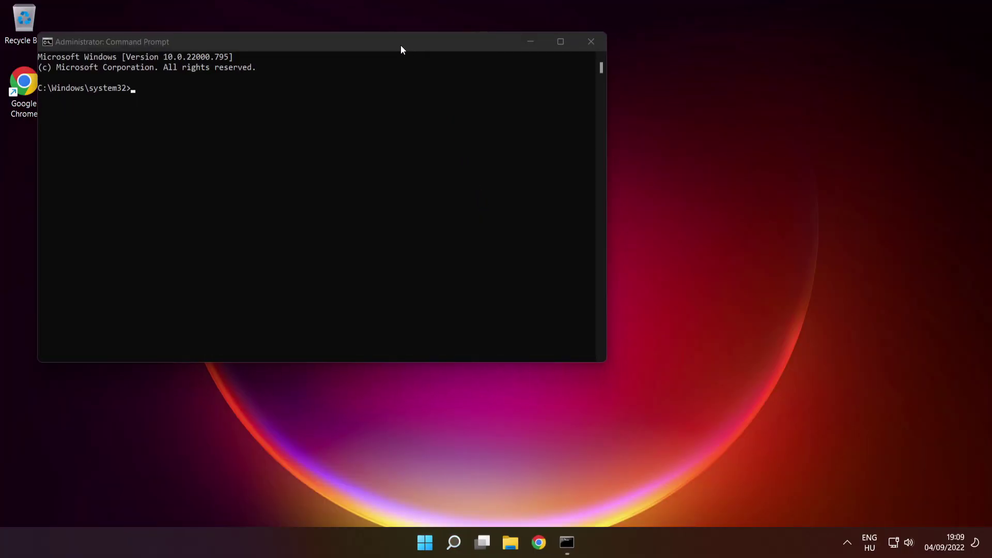
Centre the Command Prompt window and run sfc /scannow until verification reaches 100%
left_click_drag(399, 42, 571, 123)
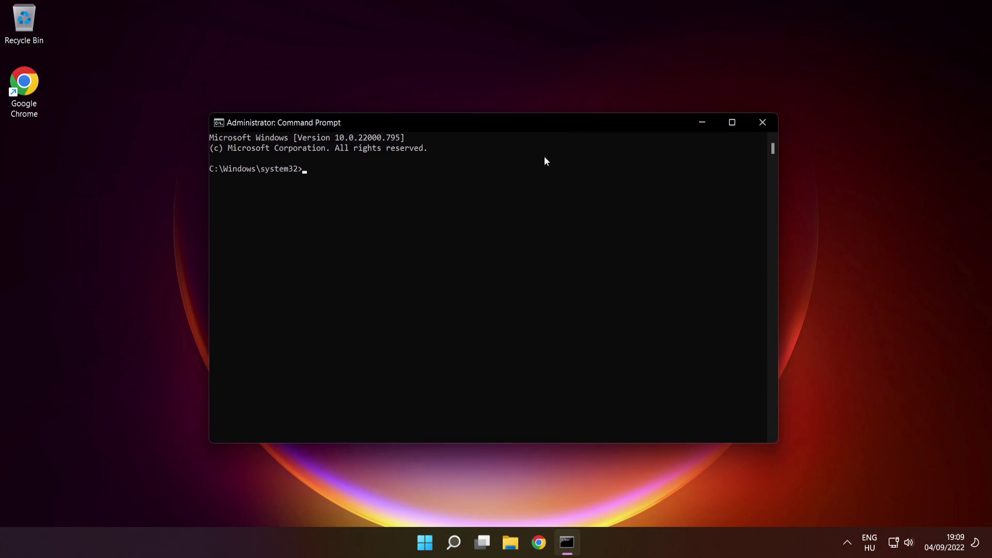
type("sfc /scannow")
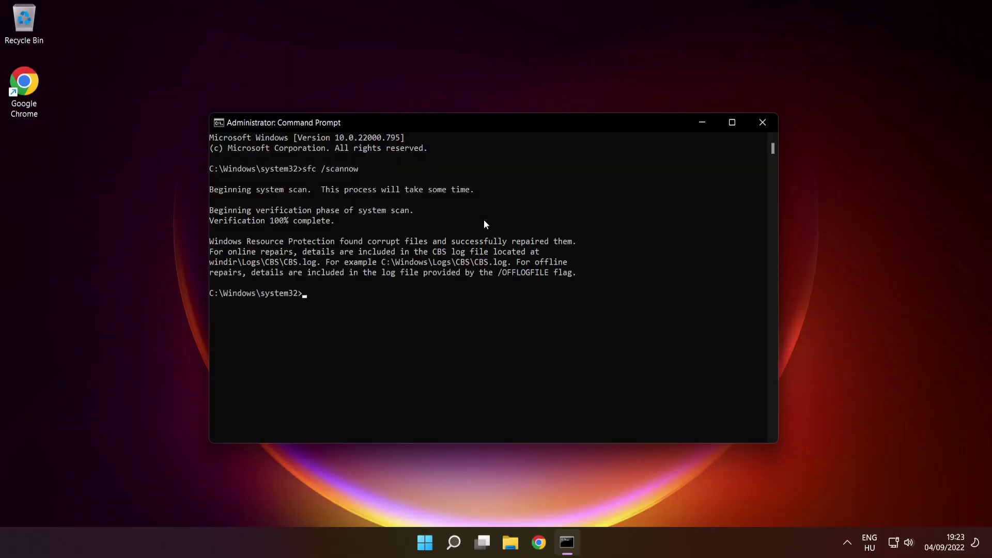
Close Command Prompt and show the Start menu's Sleep, Shut down and Restart options
left_click(763, 125)
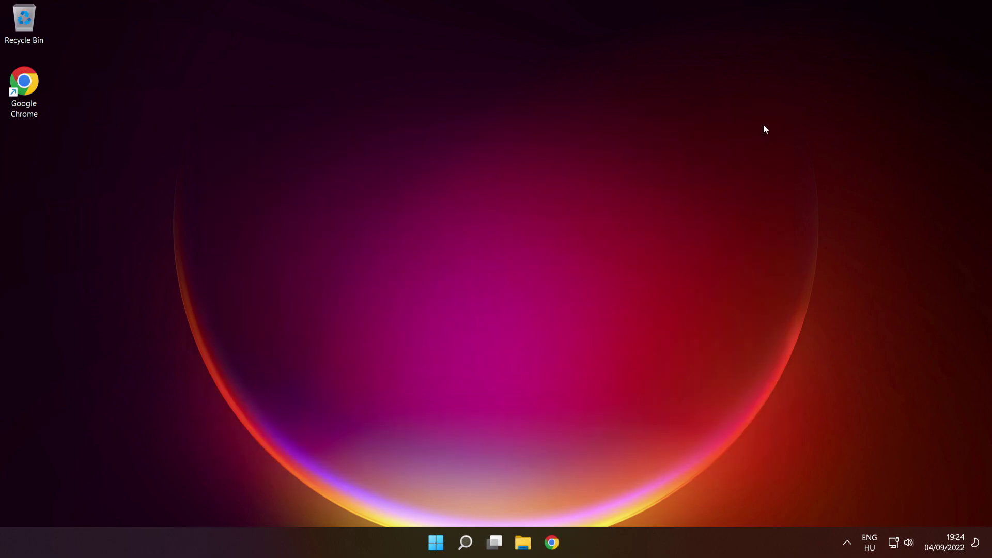
left_click(440, 542)
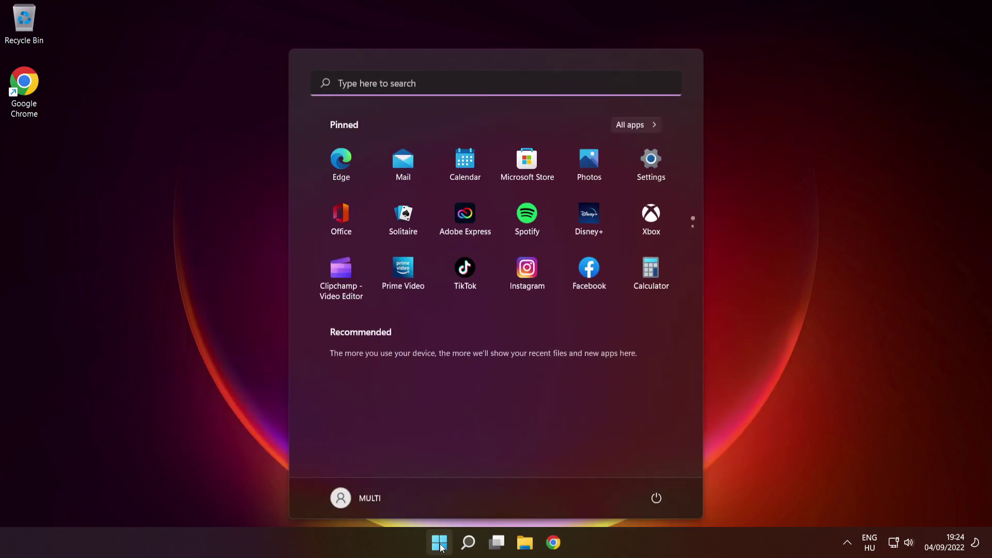
left_click(656, 498)
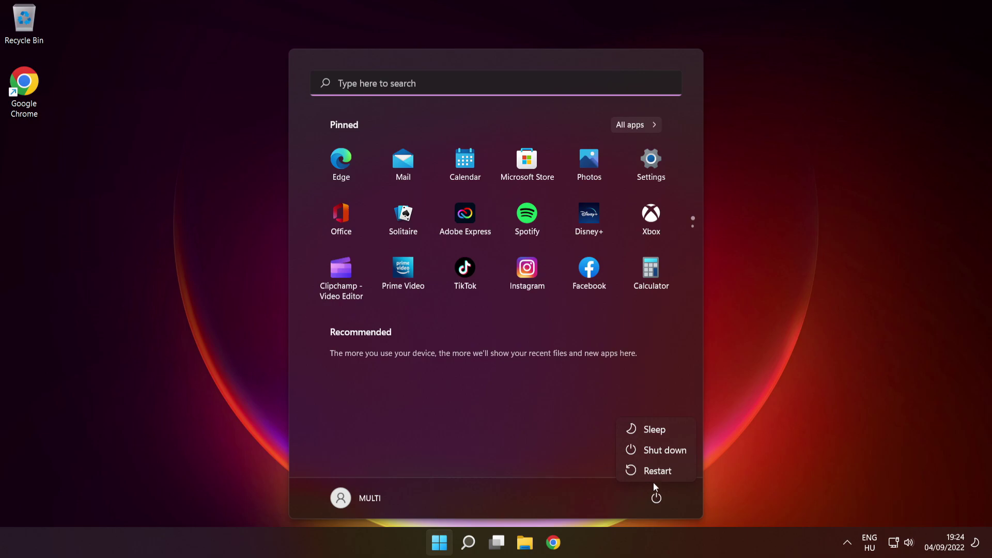